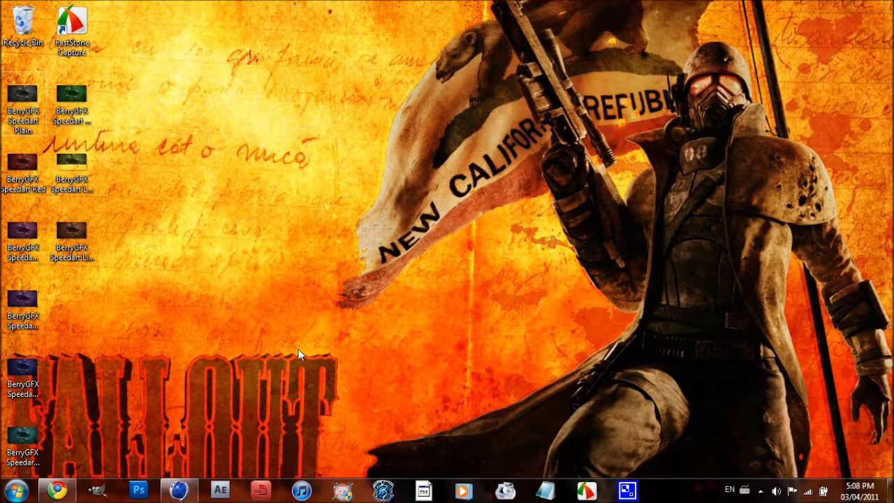
# Switch to Cinema 4D and set the render output size to 1280 by 720 pixels
pyautogui.click(180, 492)
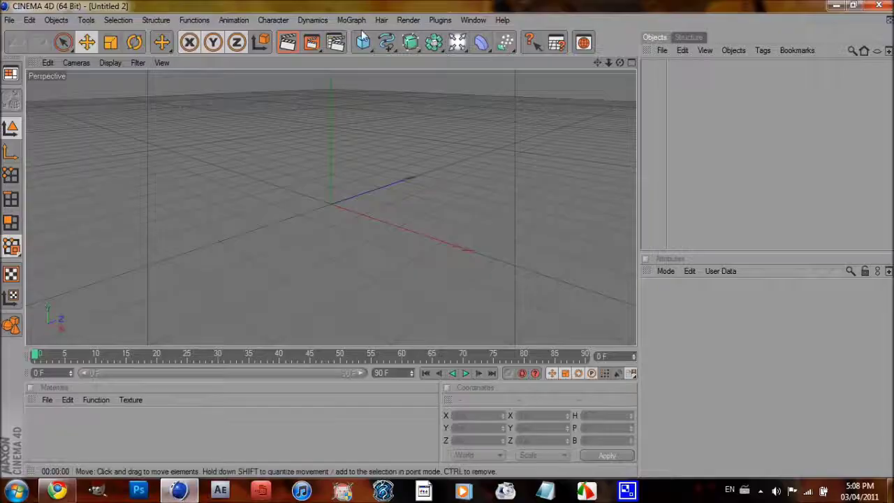
pyautogui.click(335, 42)
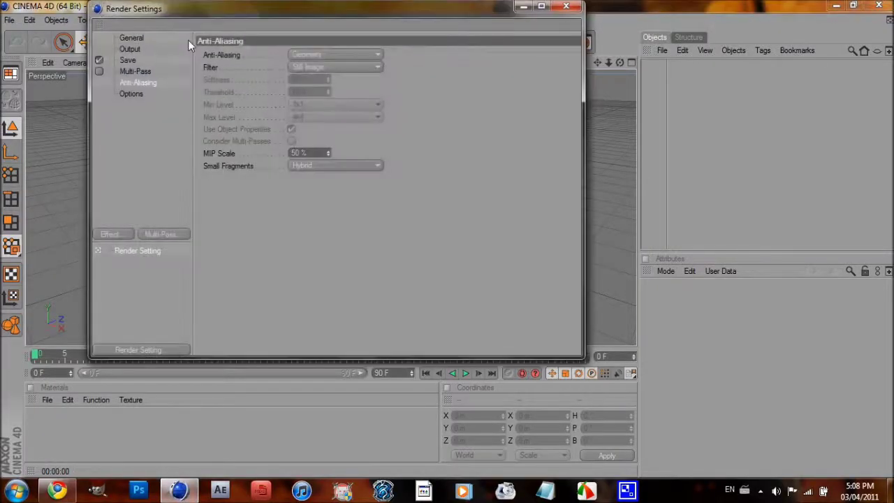
pyautogui.click(130, 49)
pyautogui.doubleClick(273, 67)
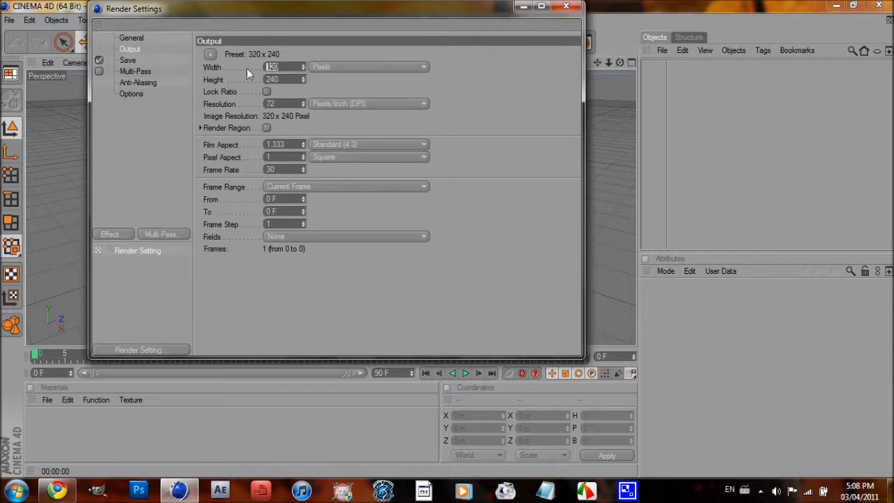
pyautogui.write('1280')
pyautogui.press('Tab')
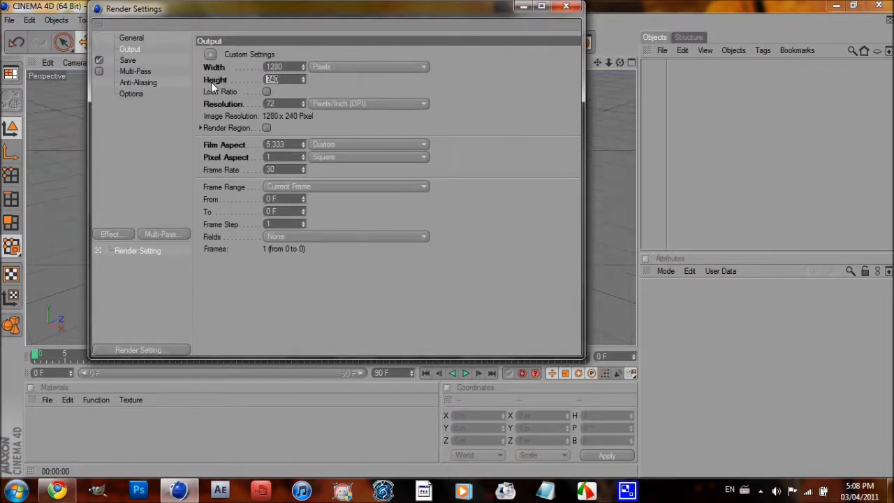
pyautogui.write('720')
# Set the render anti-aliasing to Best with a maximum level of 4x4, and close the render settings
pyautogui.click(138, 82)
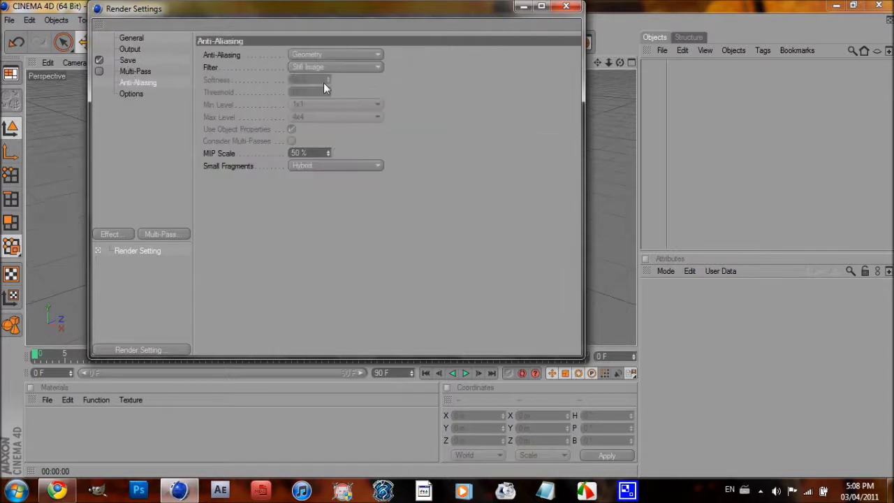
pyautogui.click(329, 55)
pyautogui.click(331, 93)
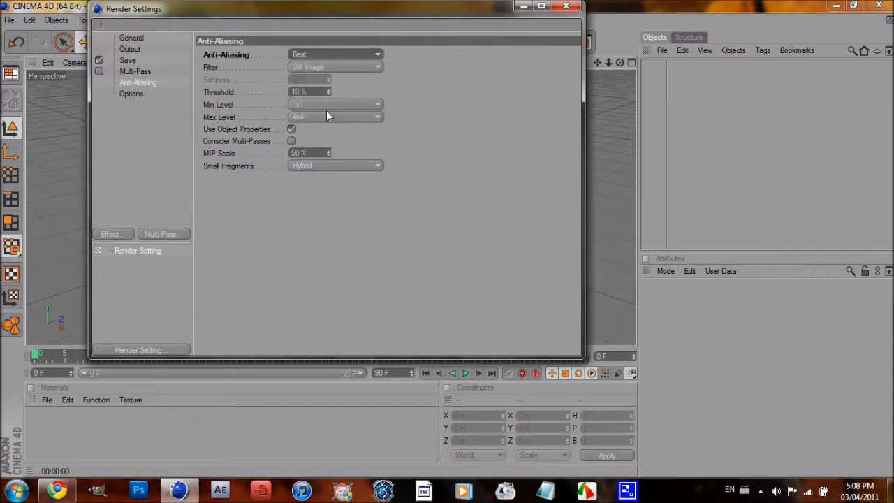
pyautogui.click(326, 116)
pyautogui.click(332, 142)
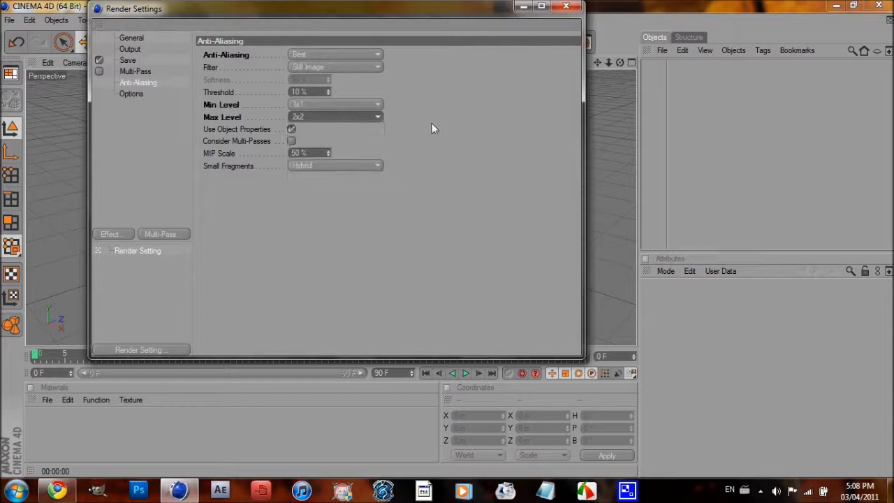
pyautogui.click(358, 117)
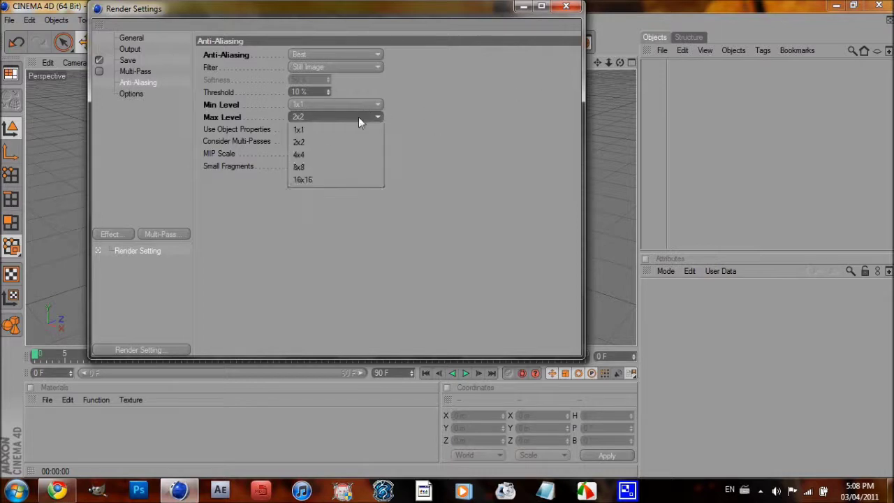
pyautogui.click(364, 155)
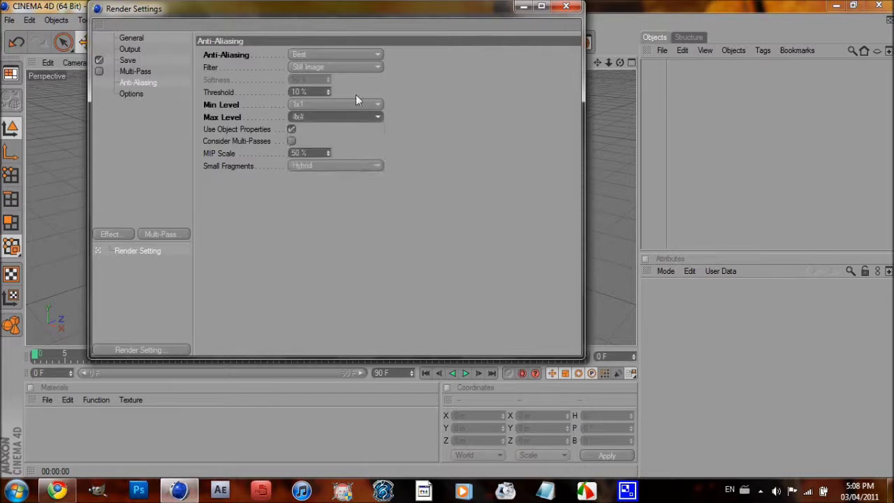
pyautogui.click(567, 5)
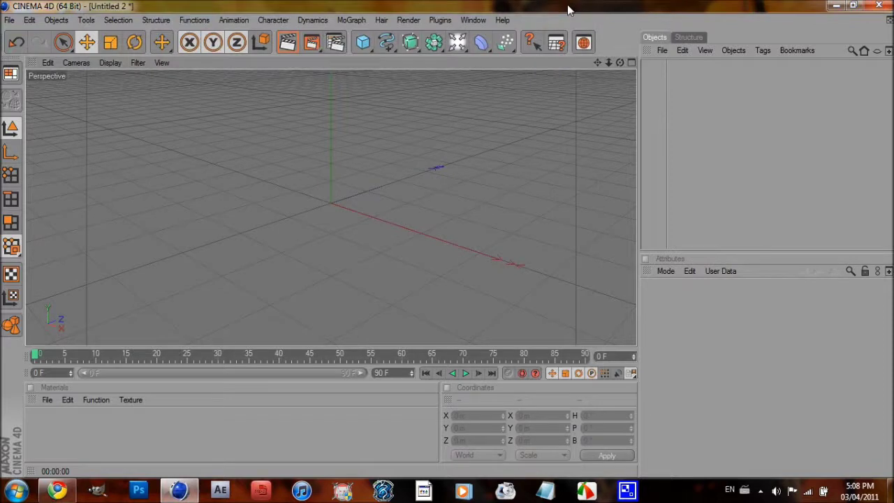
# Add a MoGraph Text Object to the scene
pyautogui.click(352, 20)
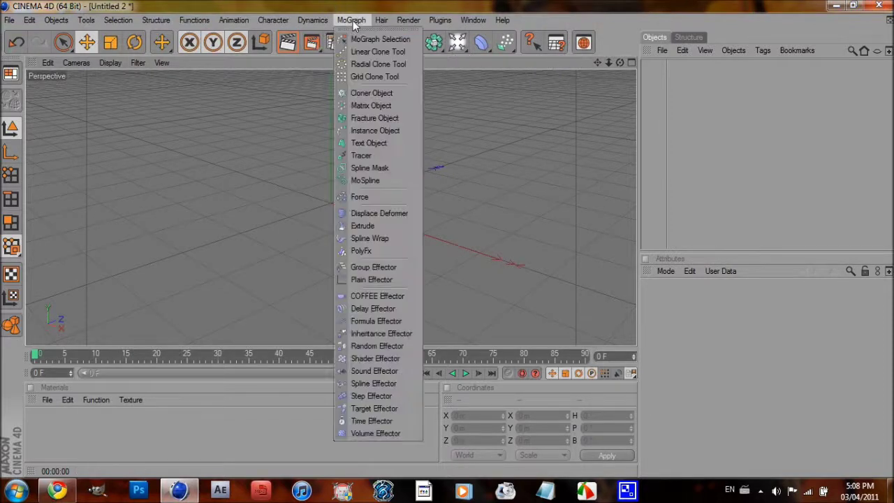
pyautogui.click(383, 143)
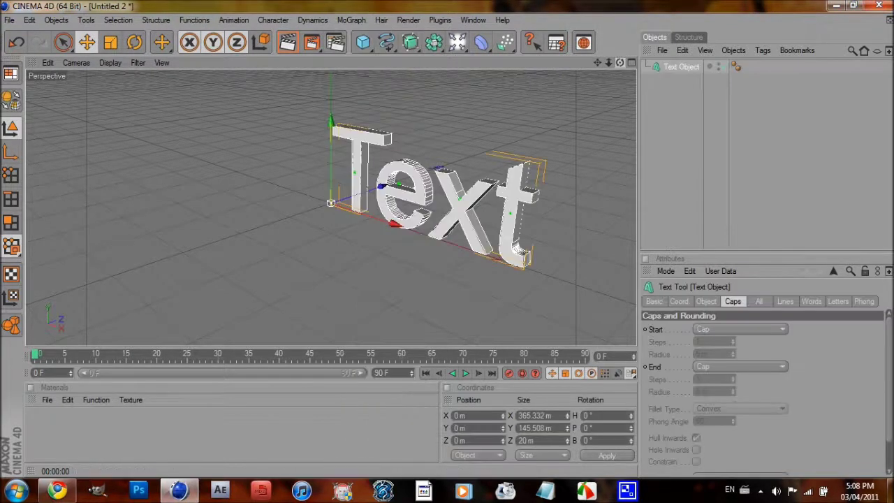
pyautogui.moveTo(619, 63); pyautogui.dragTo(578, 64)
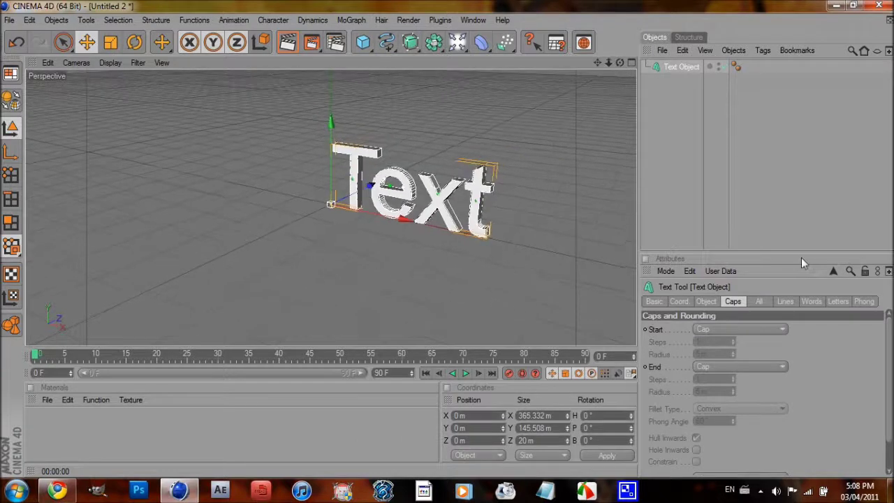
# Replace the text object's default wording with "Tutorial"
pyautogui.click(707, 301)
pyautogui.press('BackSpace')
pyautogui.press('BackSpace')
pyautogui.press('BackSpace')
pyautogui.press('BackSpace')
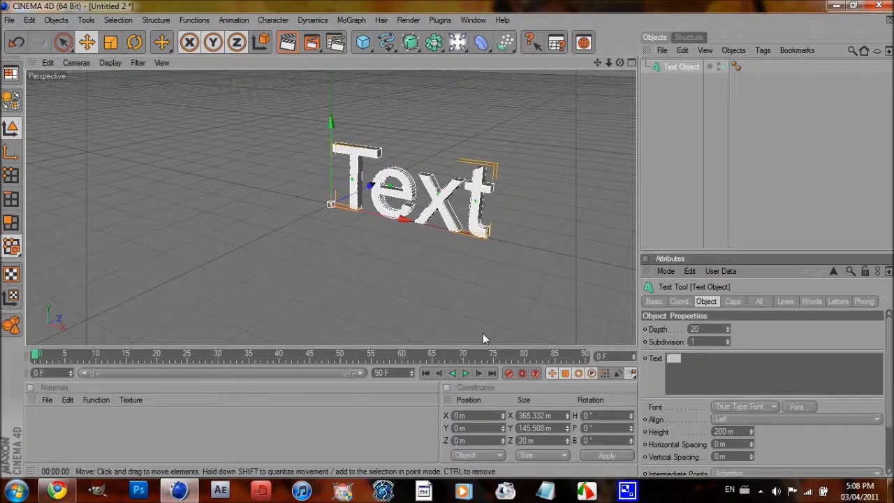
pyautogui.write('tuto')
pyautogui.press('BackSpace')
pyautogui.press('BackSpace')
pyautogui.press('BackSpace')
pyautogui.press('BackSpace')
pyautogui.write('Tutorial')
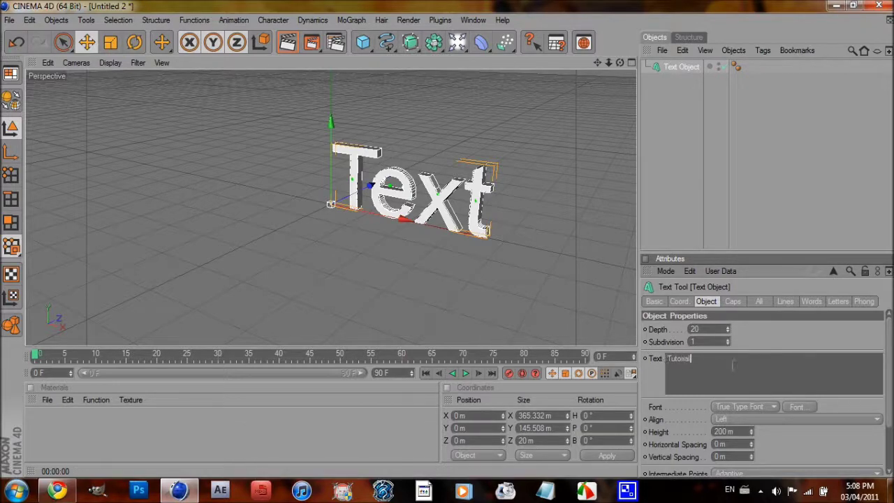
# Change the text object's font to Bebas
pyautogui.click(794, 406)
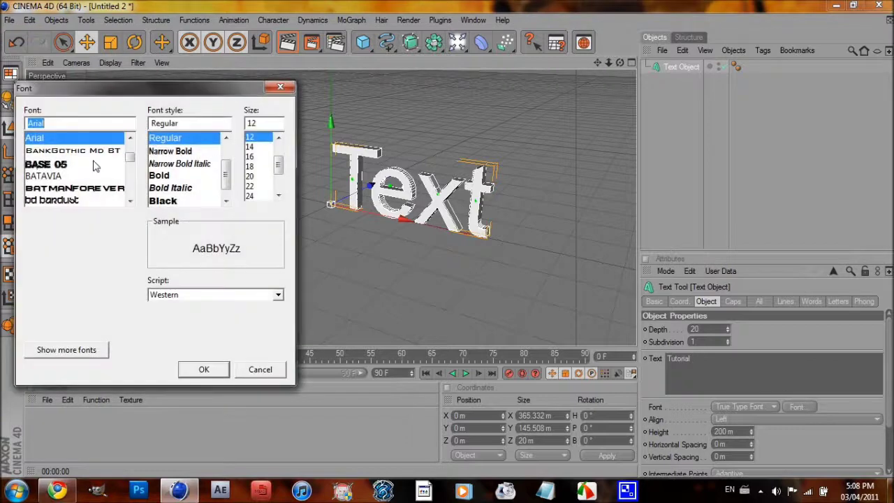
pyautogui.scroll(-2, 95, 166)
pyautogui.scroll(1, 43, 181)
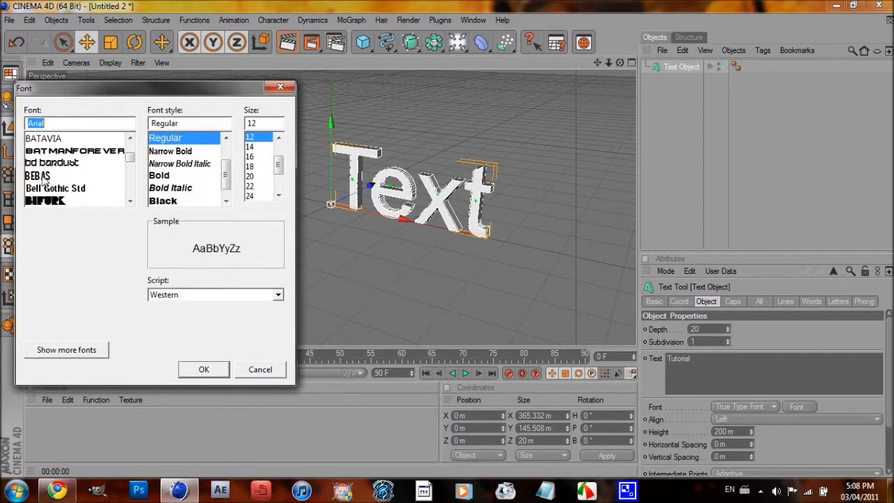
pyautogui.click(43, 176)
pyautogui.click(203, 369)
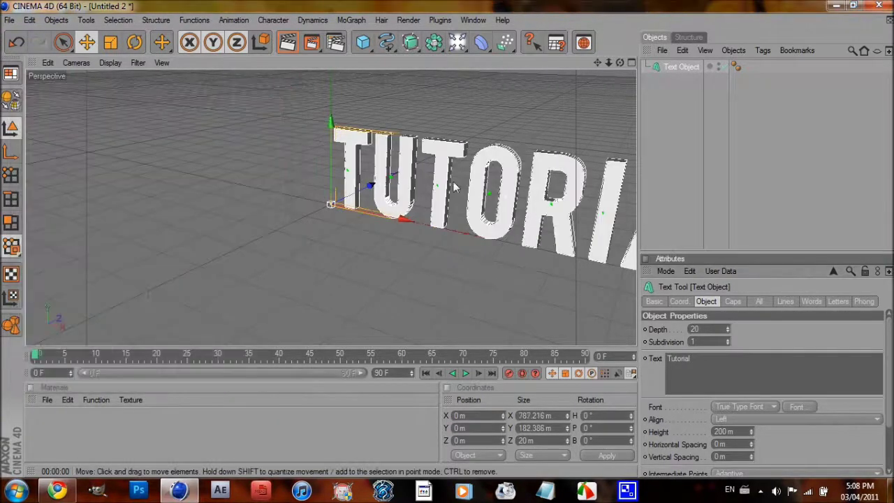
# Increase the text object's extrusion depth to 100, then deselect the object
pyautogui.moveTo(597, 62); pyautogui.dragTo(355, 66)
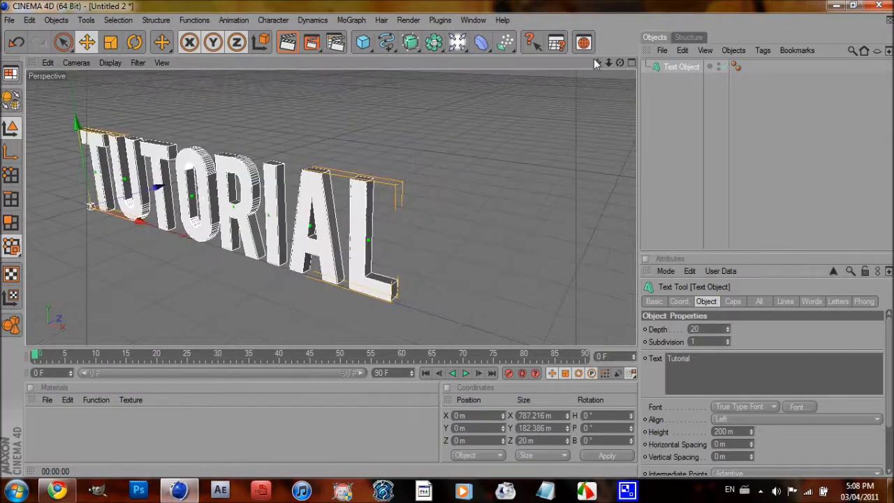
pyautogui.moveTo(597, 63)
pyautogui.mouseDown()
pyautogui.moveTo(610, 62)
pyautogui.moveTo(594, 69)
pyautogui.mouseUp()
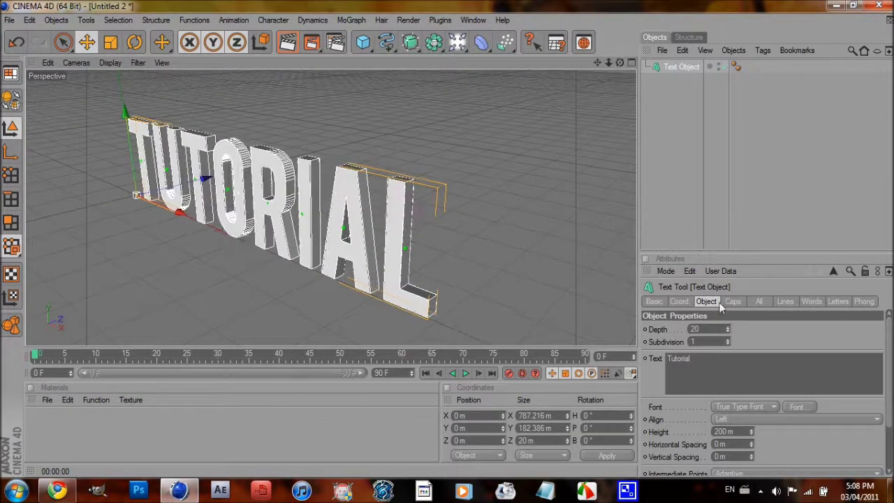
pyautogui.moveTo(729, 325); pyautogui.dragTo(728, 325)
pyautogui.click(685, 183)
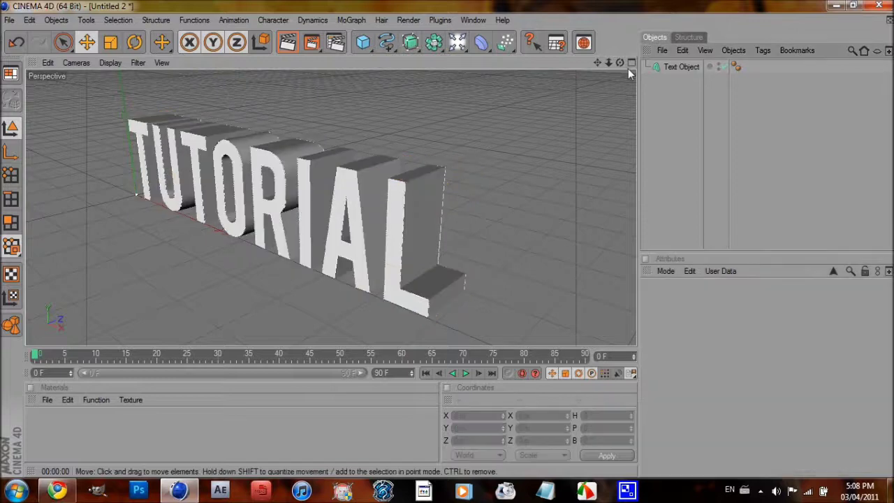
# Set both the start and end caps of the text object to Fillet Cap
pyautogui.moveTo(620, 64)
pyautogui.mouseDown()
pyautogui.moveTo(544, 64)
pyautogui.moveTo(621, 63)
pyautogui.mouseUp()
pyautogui.click(681, 66)
pyautogui.click(732, 300)
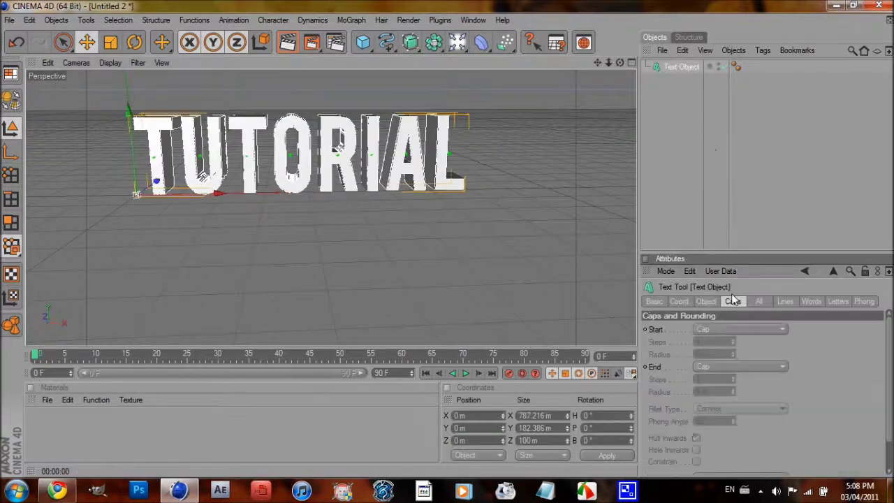
pyautogui.click(740, 328)
pyautogui.click(719, 379)
pyautogui.click(724, 366)
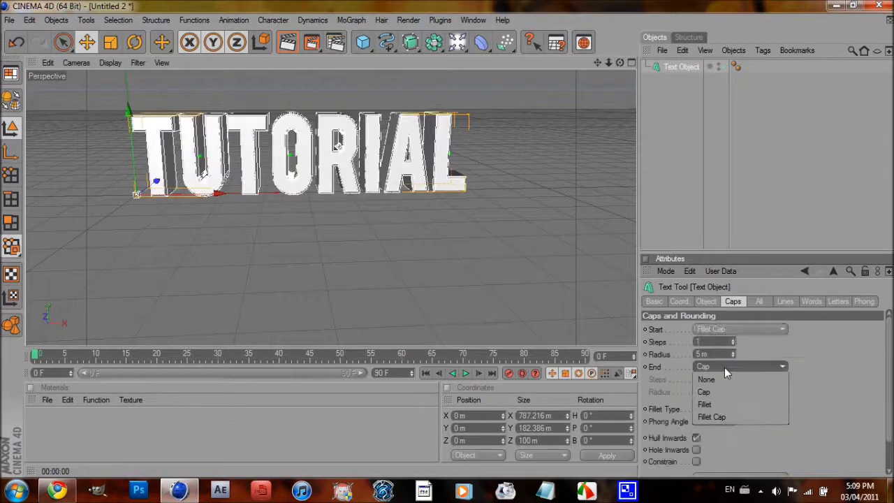
pyautogui.click(725, 417)
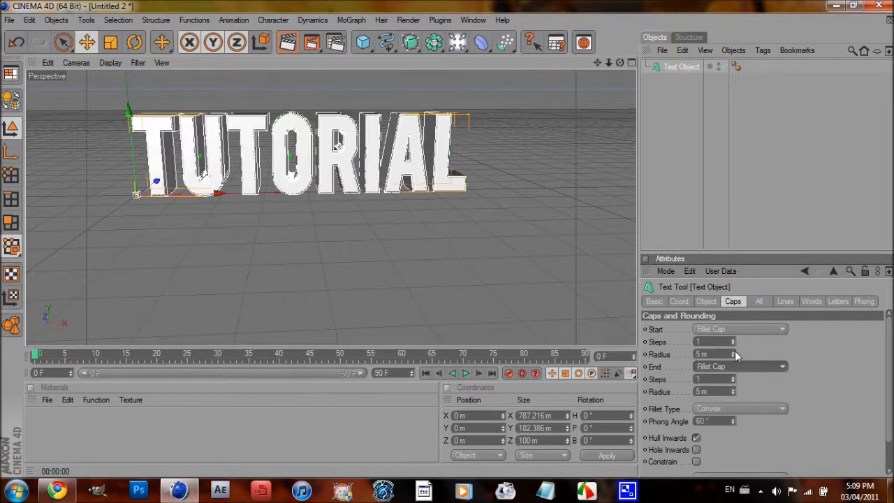
# Set the start and end fillet radii to 3 m and the end steps to 2, and raise the start steps by one
pyautogui.click(732, 357)
pyautogui.click(732, 356)
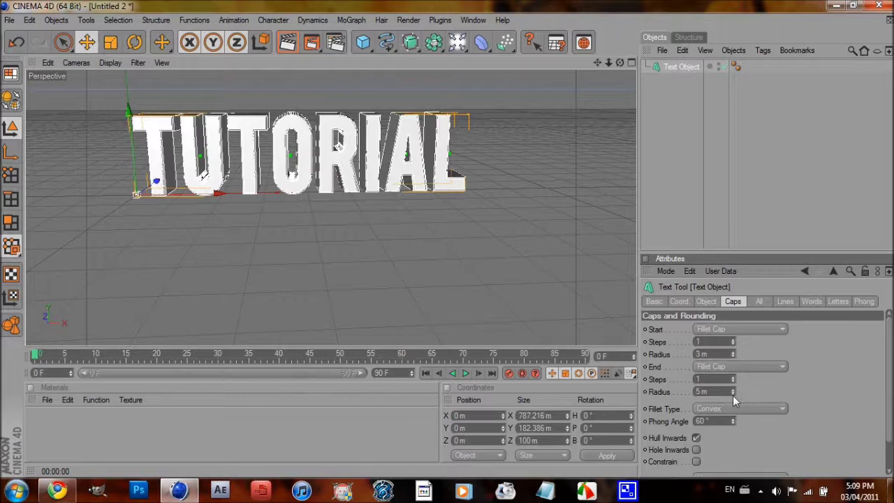
pyautogui.click(732, 395)
pyautogui.click(733, 395)
pyautogui.click(733, 377)
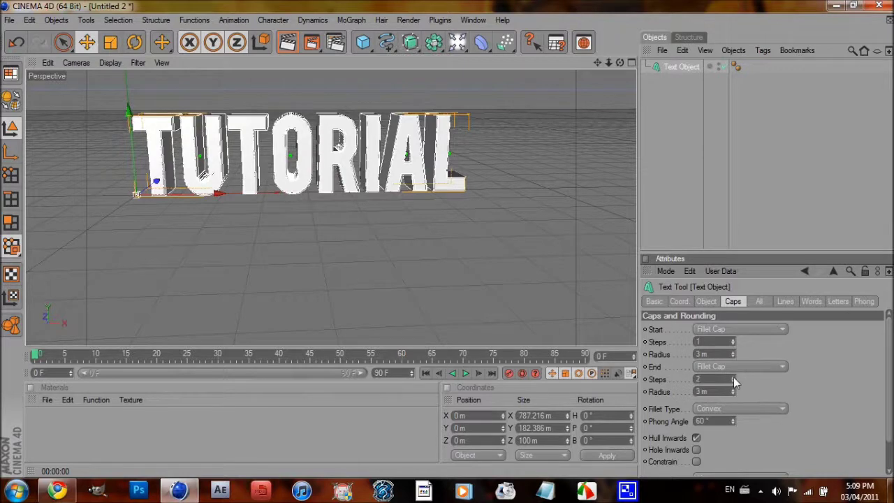
pyautogui.click(735, 339)
pyautogui.click(691, 175)
# Render the text in the viewport from an angled view to check the rounded edges
pyautogui.moveTo(619, 62); pyautogui.dragTo(786, 157)
pyautogui.click(287, 43)
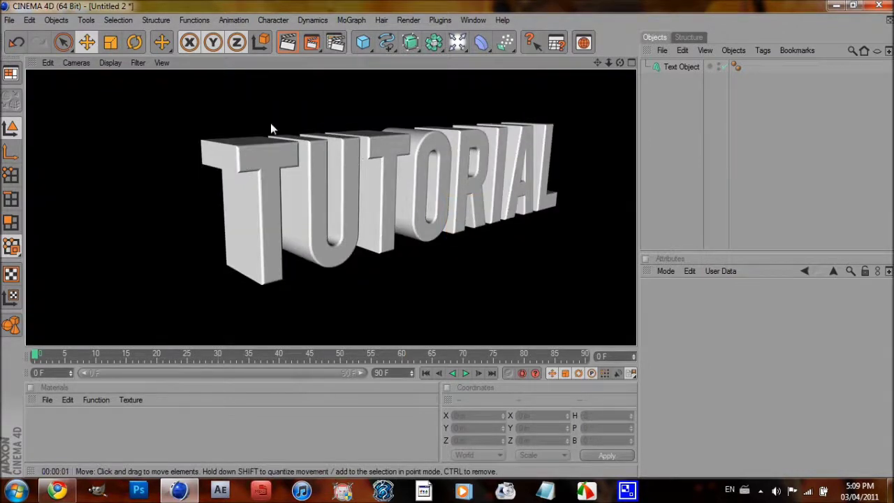
pyautogui.click(675, 124)
# Create a new material and set its colour to dark grey, RGB 41, 41, 41
pyautogui.moveTo(598, 63)
pyautogui.mouseDown()
pyautogui.moveTo(558, 63)
pyautogui.moveTo(620, 64)
pyautogui.moveTo(597, 62)
pyautogui.mouseUp()
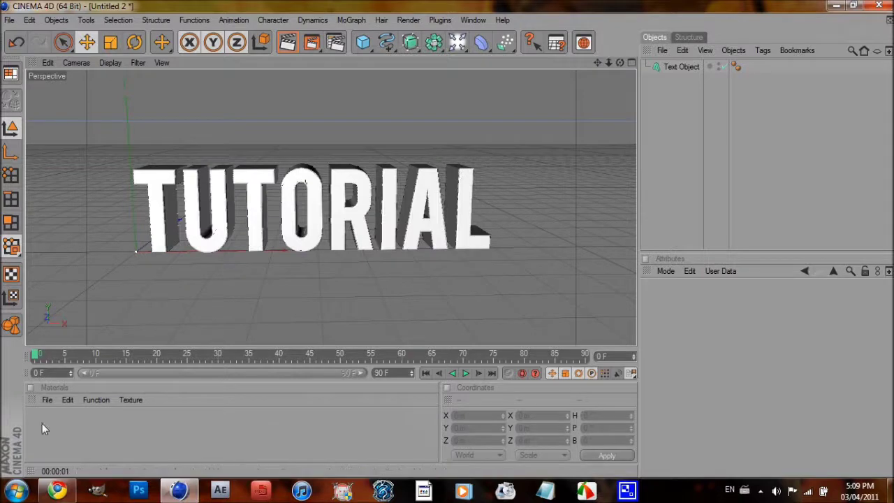
pyautogui.doubleClick(42, 427)
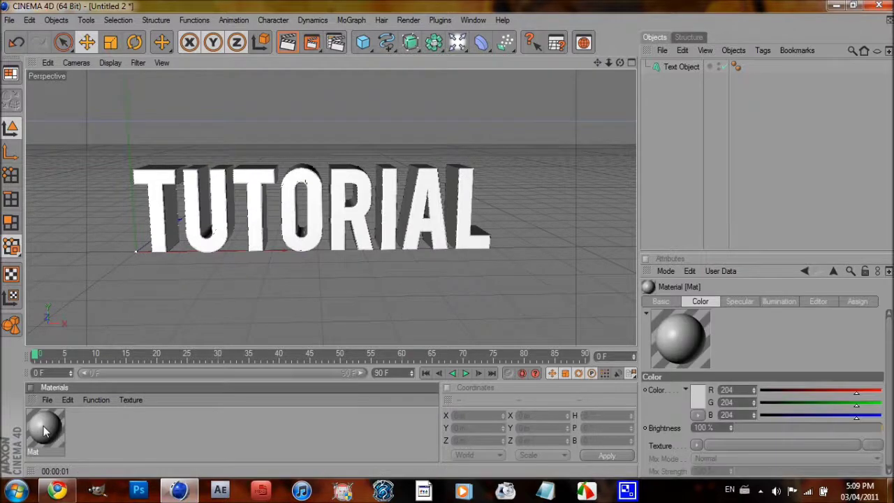
pyautogui.doubleClick(44, 431)
pyautogui.click(341, 150)
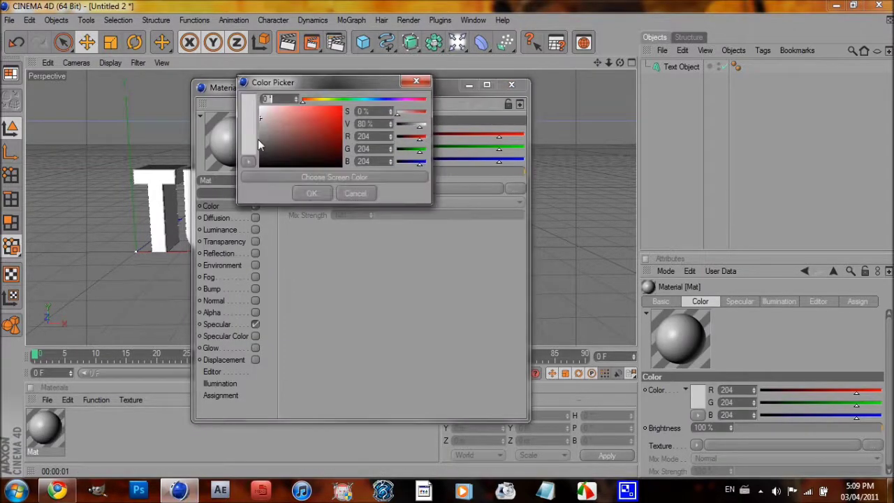
pyautogui.moveTo(258, 140); pyautogui.dragTo(241, 163)
pyautogui.click(311, 193)
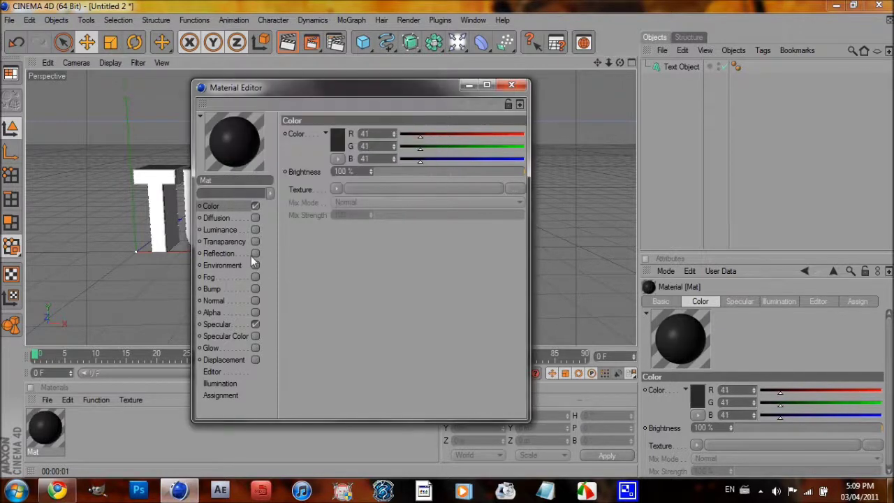
# Enable the material's reflection at 15% brightness and disable its specular channel
pyautogui.click(255, 254)
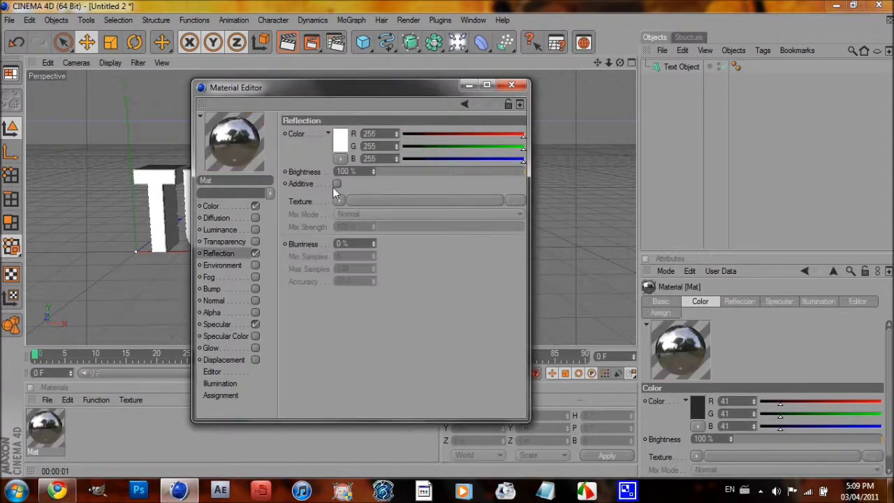
pyautogui.click(255, 324)
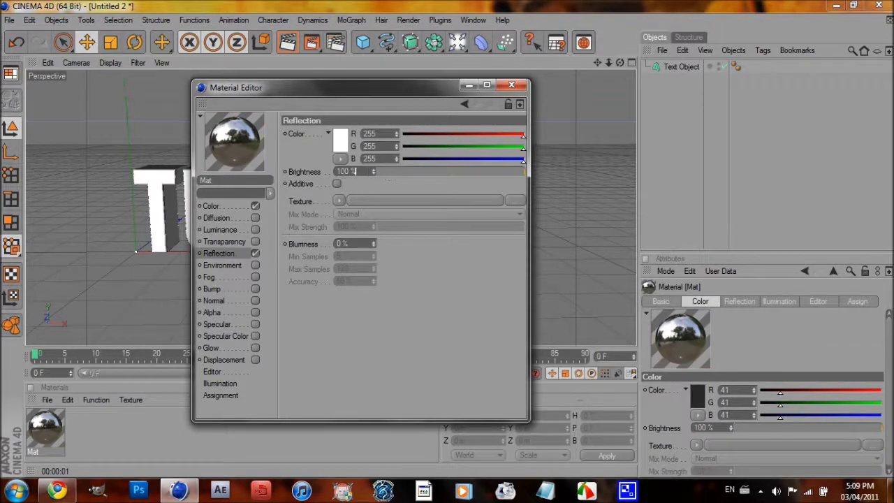
pyautogui.doubleClick(355, 172)
pyautogui.write('15')
pyautogui.press('Return')
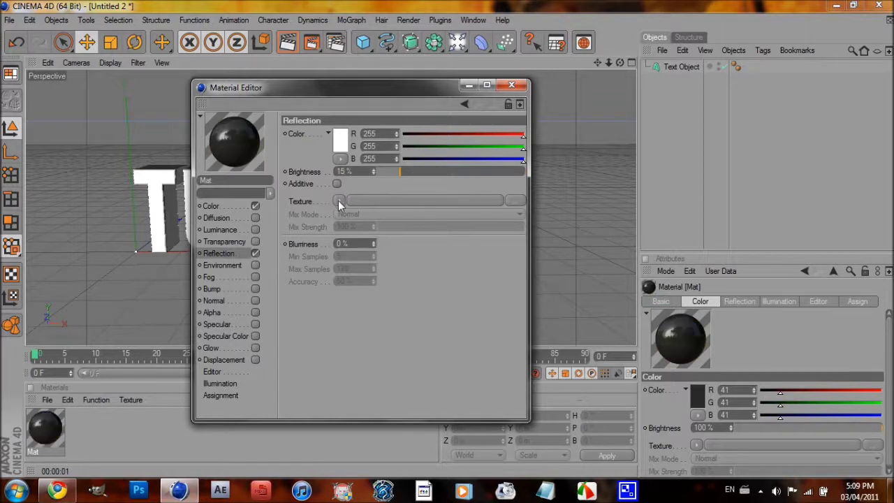
# Add a Fresnel texture to the material's reflection with a mix strength of 15% and close the material editor
pyautogui.click(339, 201)
pyautogui.click(318, 211)
pyautogui.click(338, 201)
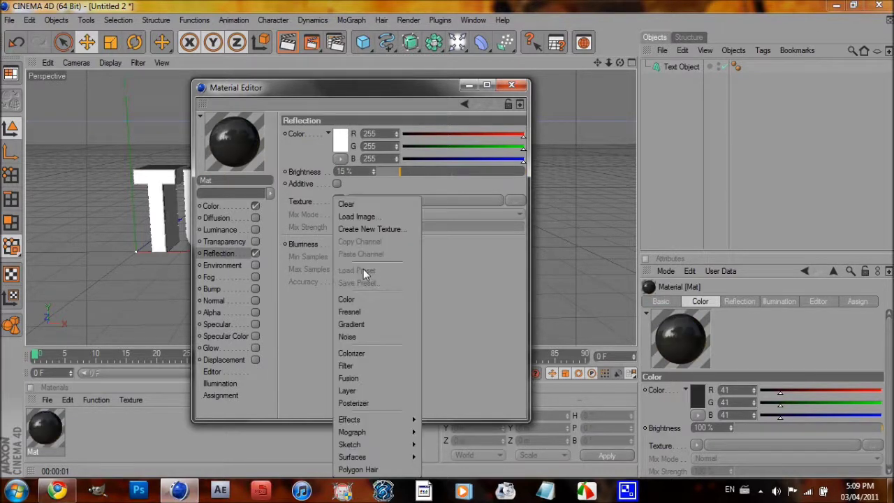
pyautogui.click(363, 311)
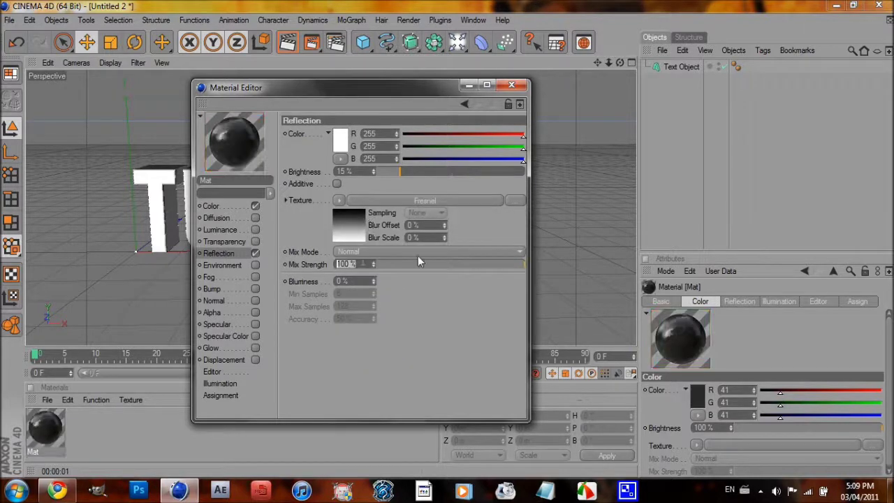
pyautogui.write('15')
pyautogui.press('Return')
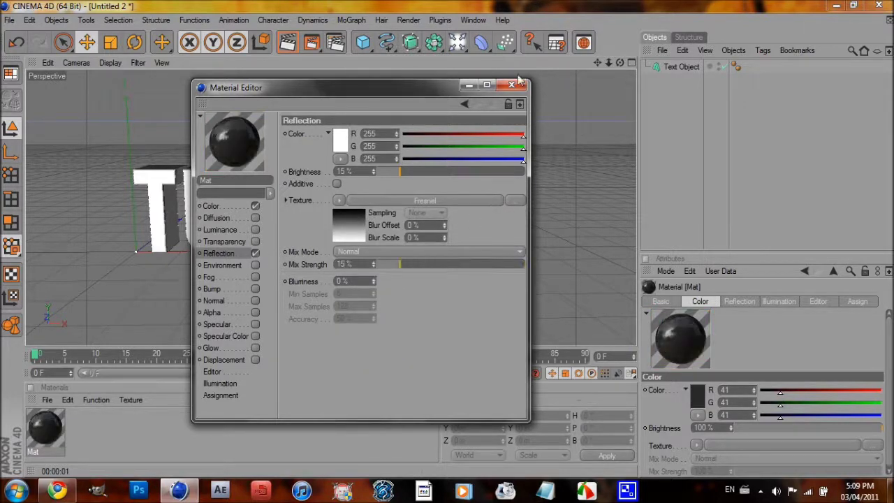
pyautogui.click(511, 85)
# Apply the dark material to the text object and render the viewport to check it
pyautogui.moveTo(45, 427); pyautogui.dragTo(349, 201)
pyautogui.click(287, 43)
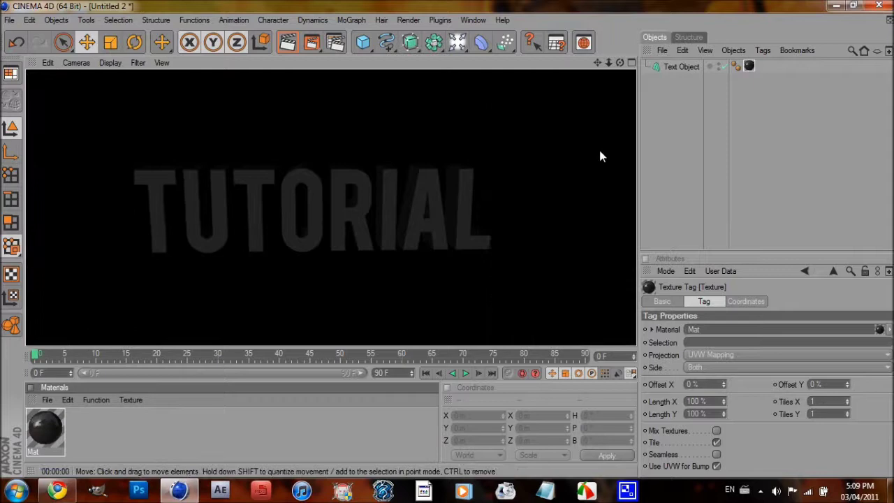
pyautogui.click(656, 147)
pyautogui.moveTo(597, 64); pyautogui.dragTo(573, 58)
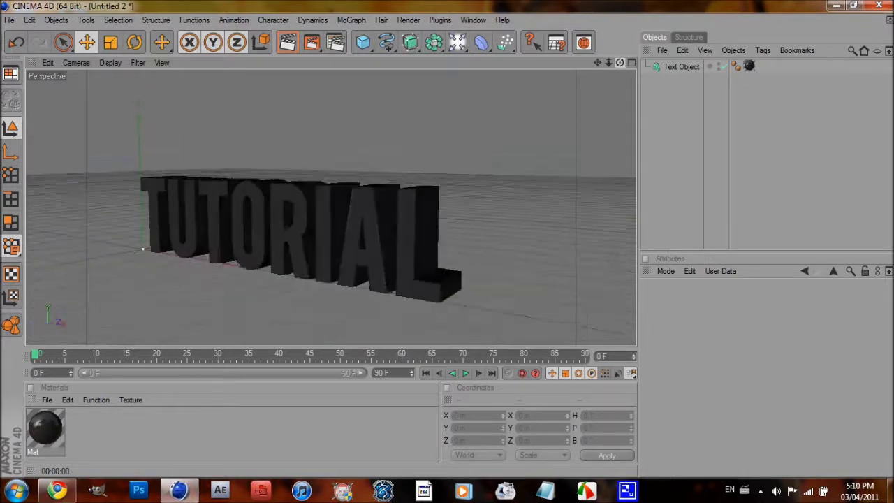
pyautogui.moveTo(629, 63); pyautogui.dragTo(618, 61)
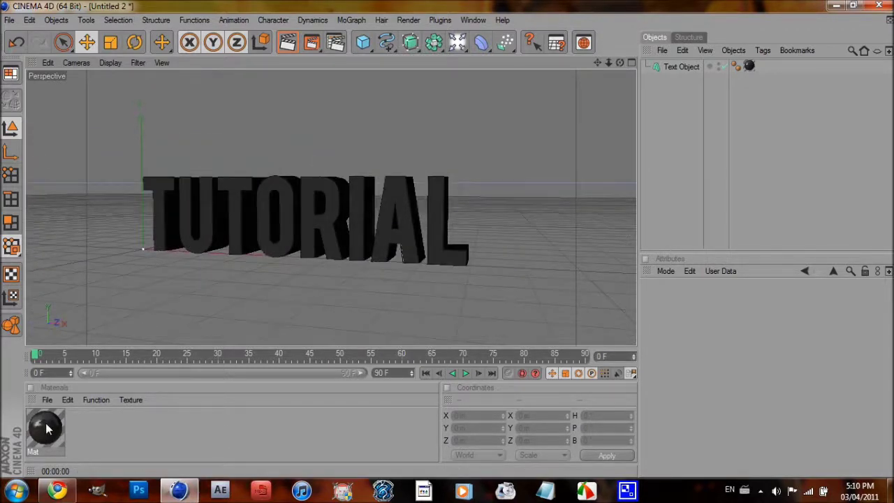
# Duplicate the dark material and set the copy's colour to bright blue, RGB 0, 76, 255
pyautogui.moveTo(46, 424); pyautogui.dragTo(84, 426)
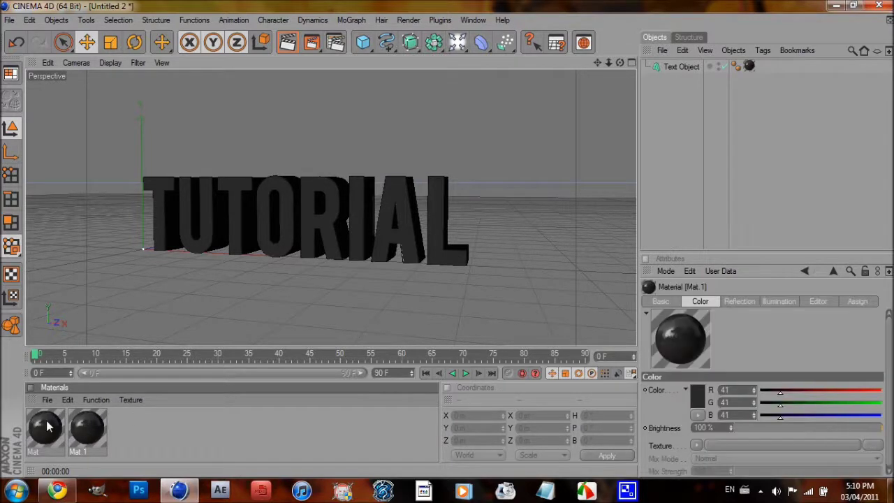
pyautogui.doubleClick(87, 427)
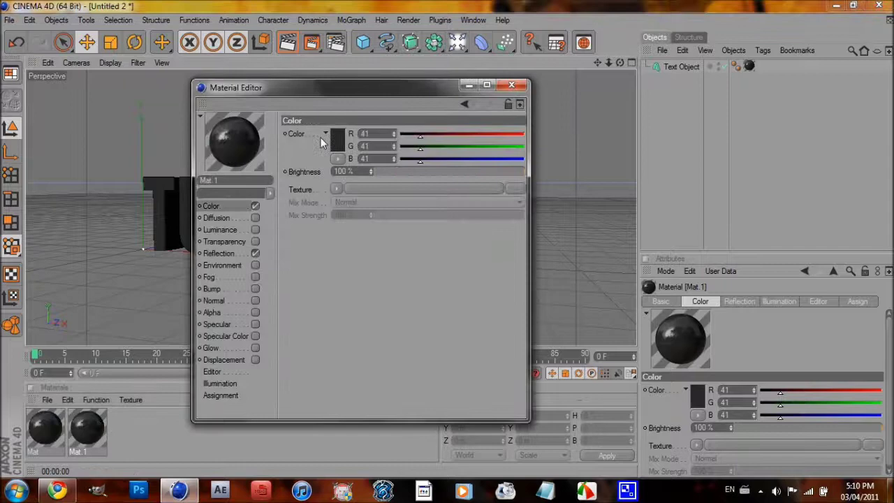
pyautogui.click(331, 136)
pyautogui.moveTo(302, 96); pyautogui.dragTo(373, 101)
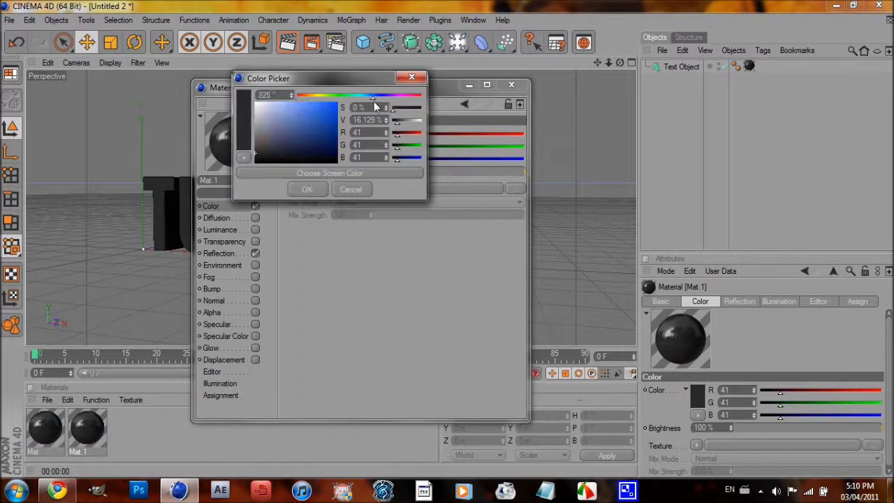
pyautogui.click(374, 96)
pyautogui.click(307, 189)
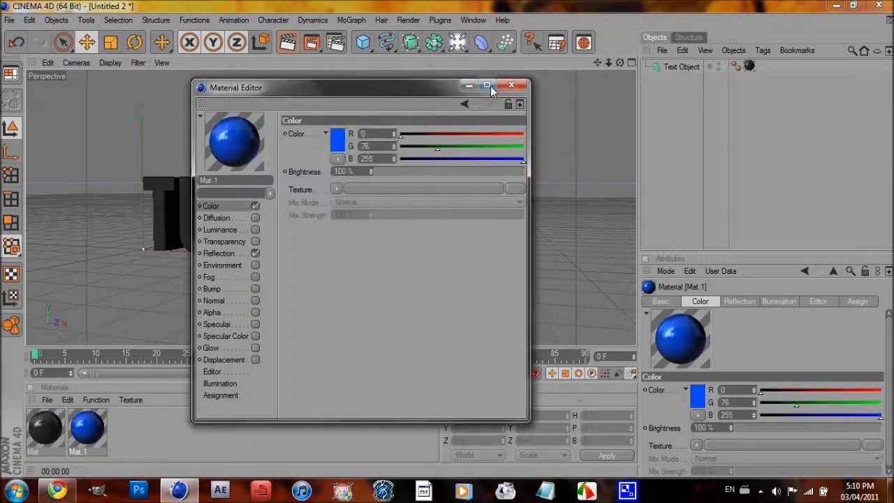
pyautogui.click(502, 85)
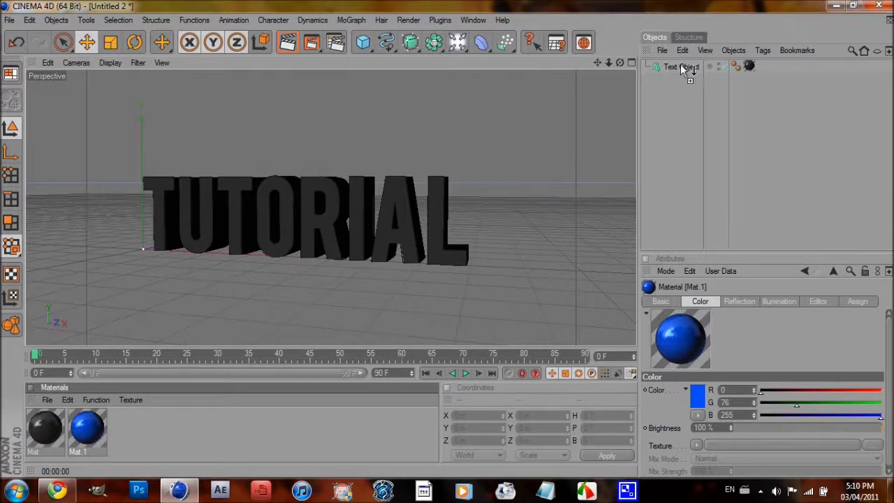
# Apply the blue material to the text object and restrict it to the front rounded edges through its selection setting
pyautogui.moveTo(679, 64); pyautogui.dragTo(680, 66)
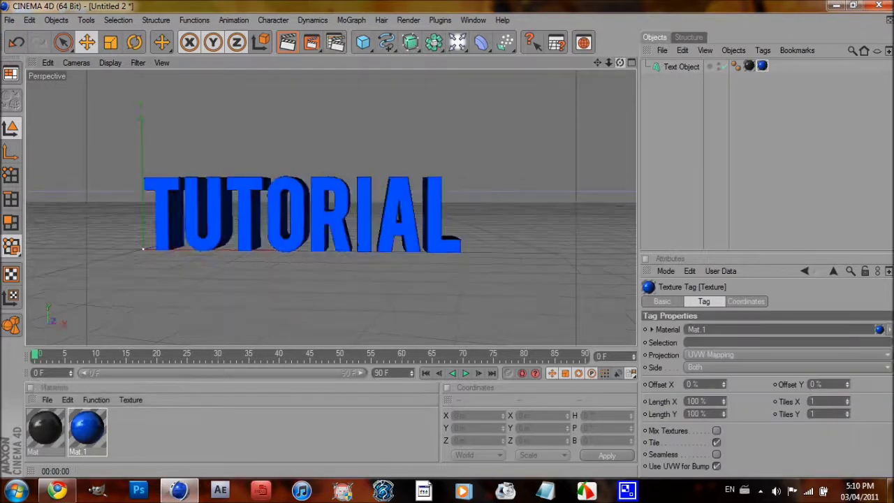
pyautogui.moveTo(620, 63)
pyautogui.mouseDown()
pyautogui.moveTo(691, 68)
pyautogui.moveTo(572, 76)
pyautogui.moveTo(620, 62)
pyautogui.mouseUp()
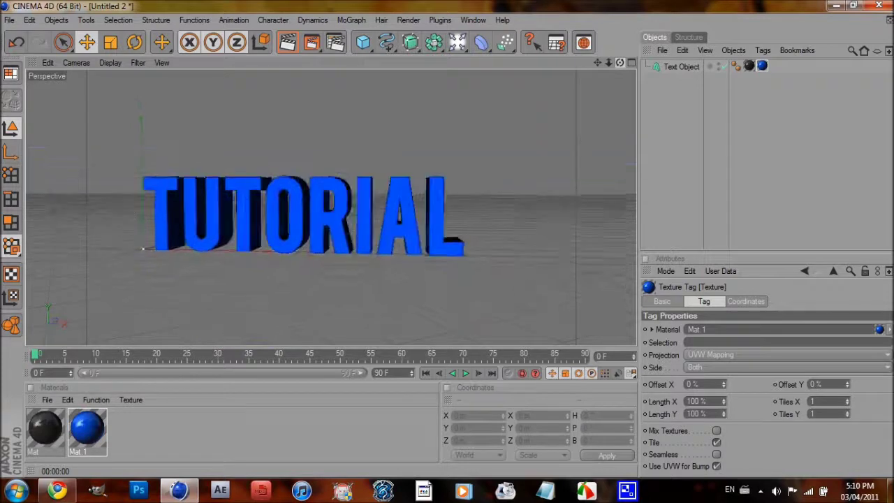
pyautogui.click(758, 98)
pyautogui.click(762, 66)
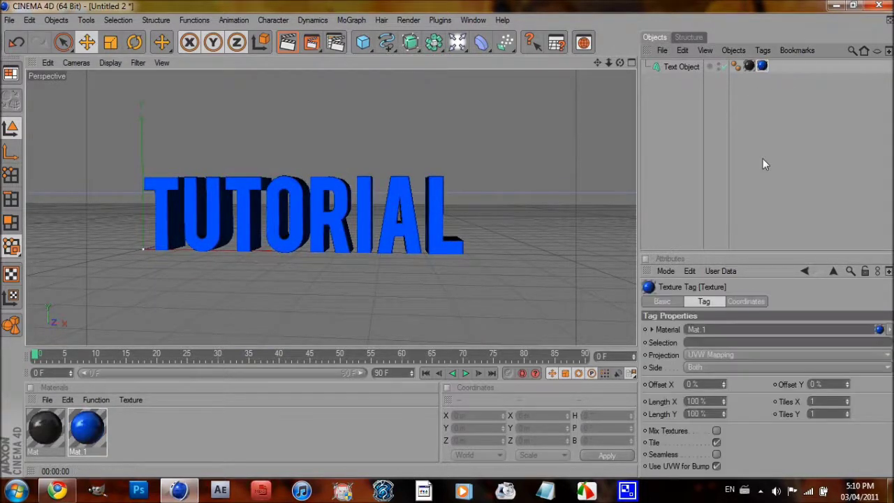
pyautogui.click(734, 342)
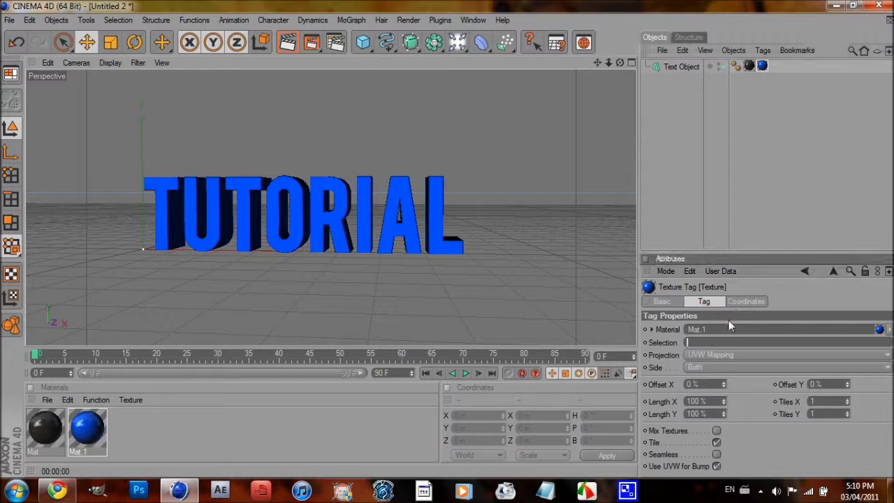
pyautogui.write('R')
pyautogui.click(671, 193)
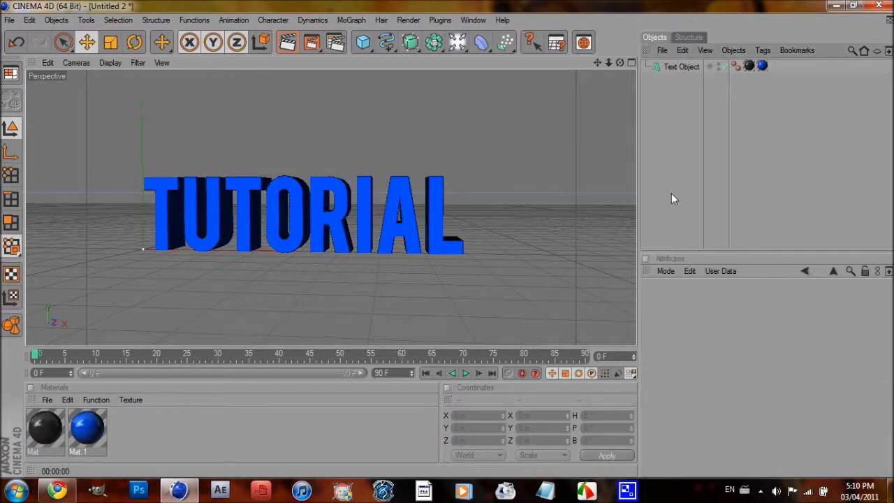
# Inspect the blue front edges up close, then render the whole word in the viewport
pyautogui.moveTo(608, 63); pyautogui.dragTo(806, 63)
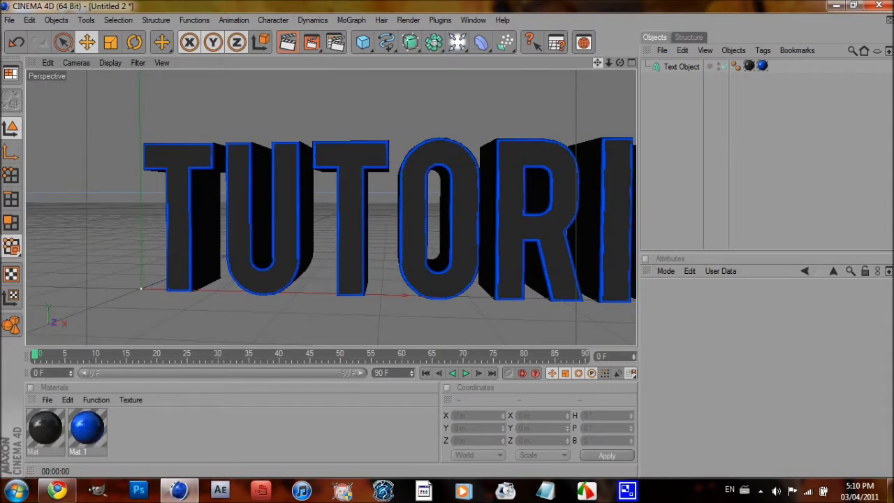
pyautogui.moveTo(597, 63); pyautogui.dragTo(501, 62)
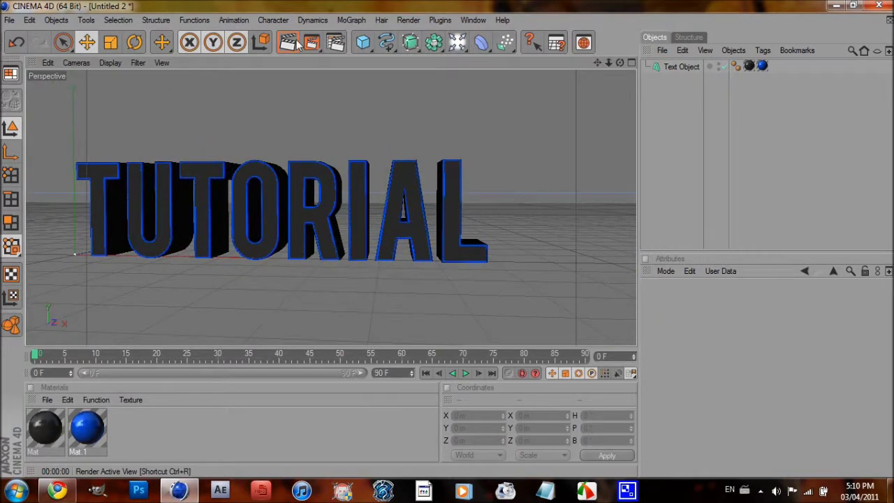
pyautogui.click(296, 43)
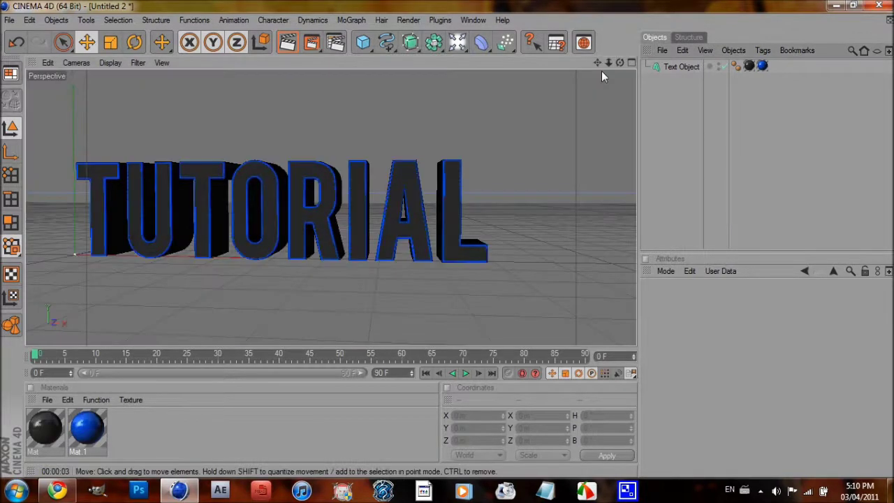
# Apply the blue material to the text a second time, restrict it to selection R2 for the back edges, and return to the front view
pyautogui.moveTo(598, 63); pyautogui.dragTo(612, 75)
pyautogui.moveTo(620, 63); pyautogui.dragTo(675, 62)
pyautogui.moveTo(87, 427); pyautogui.dragTo(676, 66)
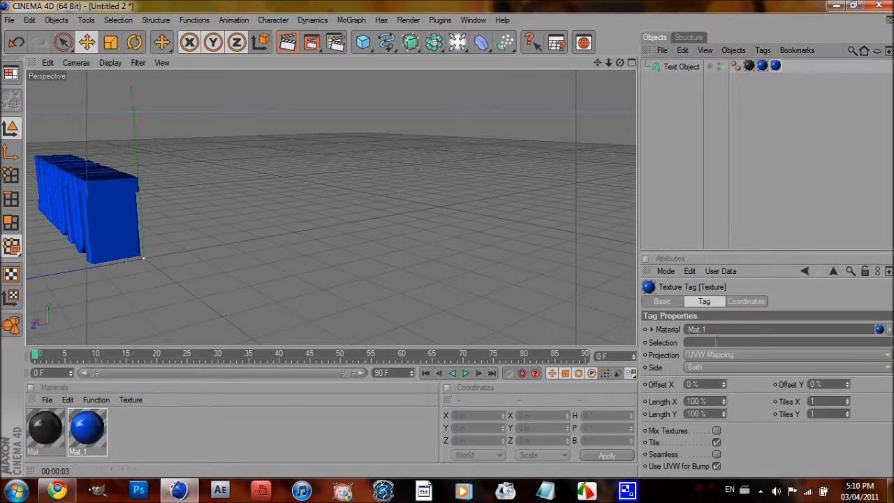
pyautogui.click(687, 342)
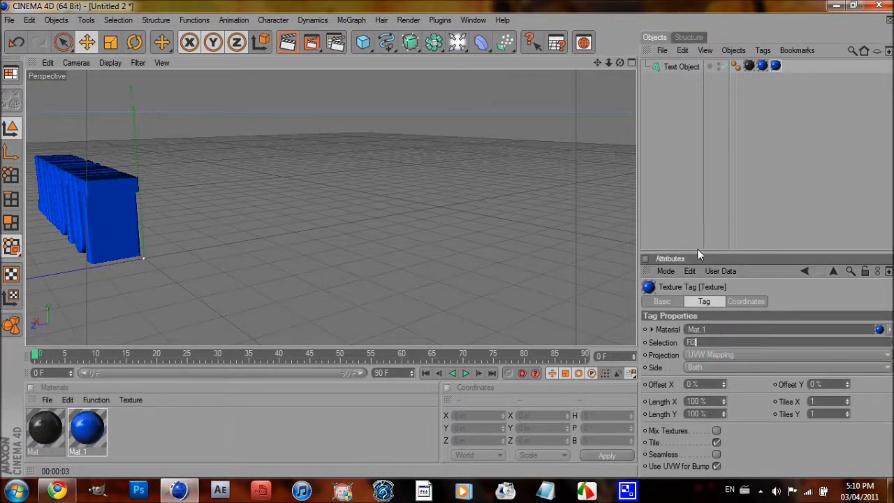
pyautogui.click(667, 187)
pyautogui.moveTo(597, 63); pyautogui.dragTo(482, 86)
pyautogui.moveTo(608, 62); pyautogui.dragTo(619, 62)
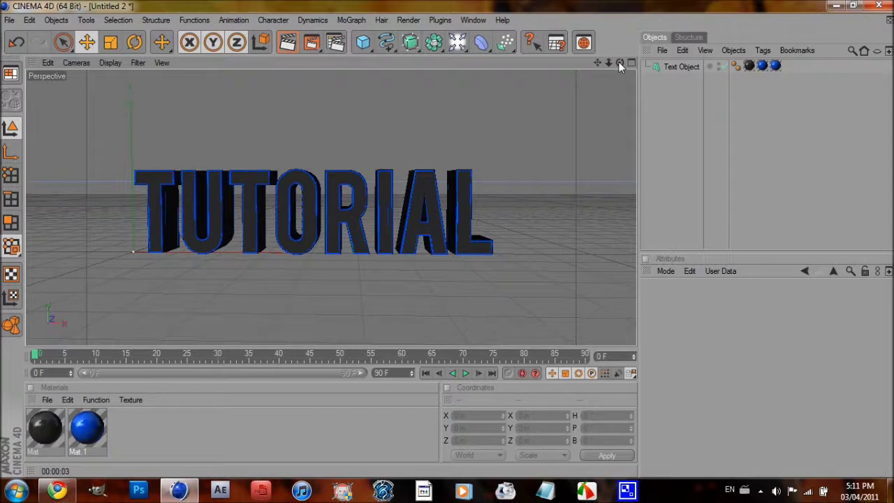
# Add OverheadSoftbox.c4d and RingLight.c4d to the scene from the GreyscalegorillaLightKitPro1 presets in the Content Browser
pyautogui.click(458, 43)
pyautogui.click(587, 44)
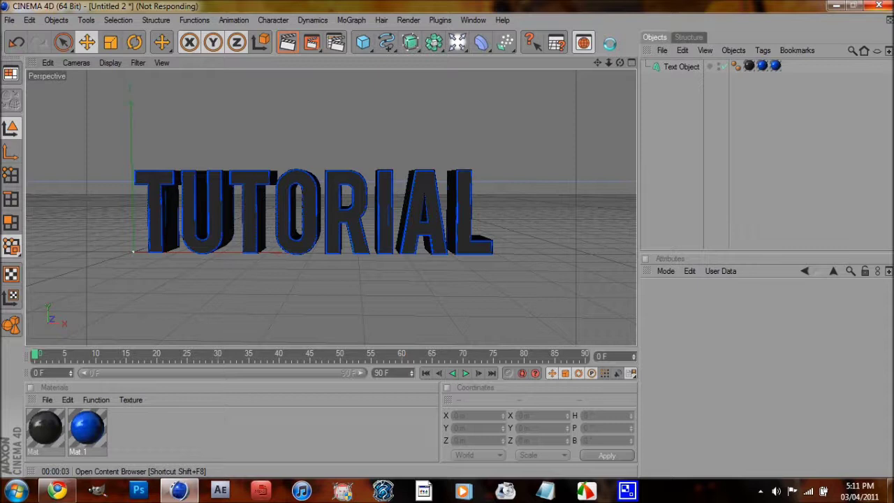
pyautogui.click(610, 44)
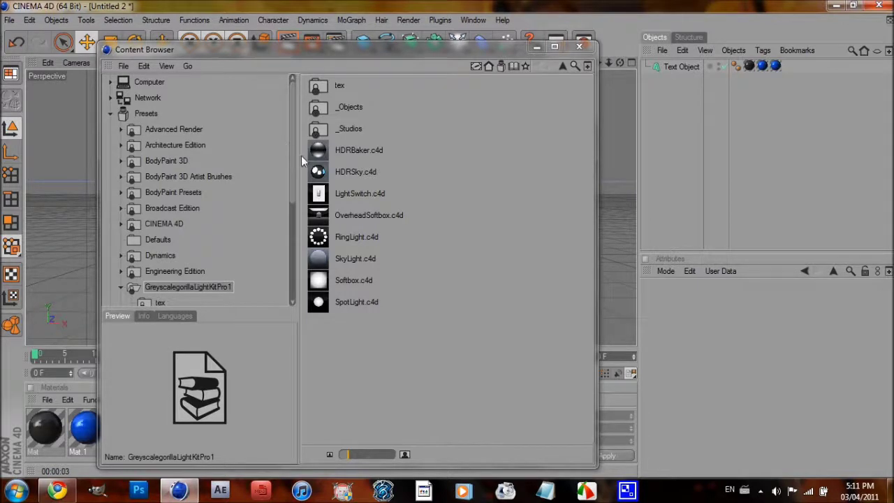
pyautogui.moveTo(290, 146); pyautogui.dragTo(282, 197)
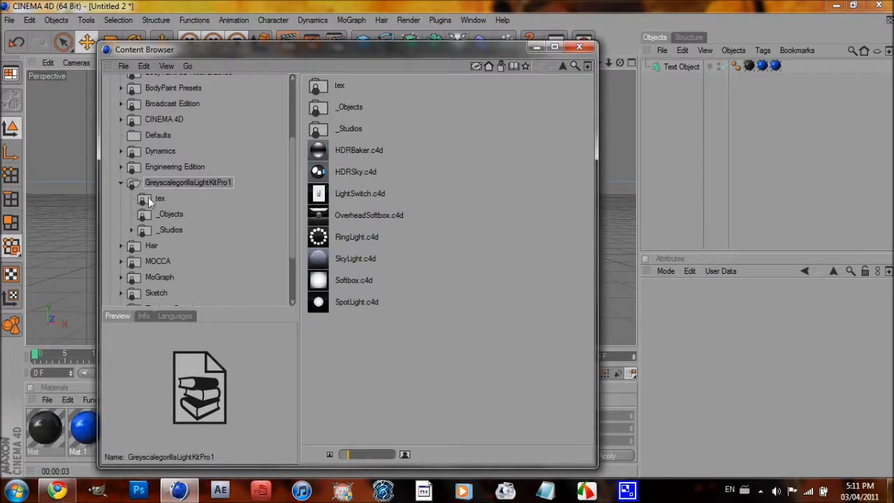
pyautogui.doubleClick(331, 221)
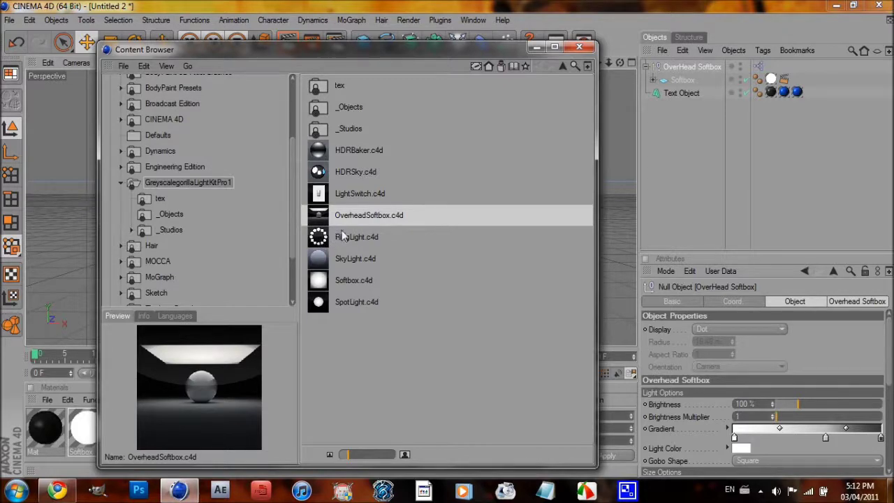
pyautogui.doubleClick(338, 239)
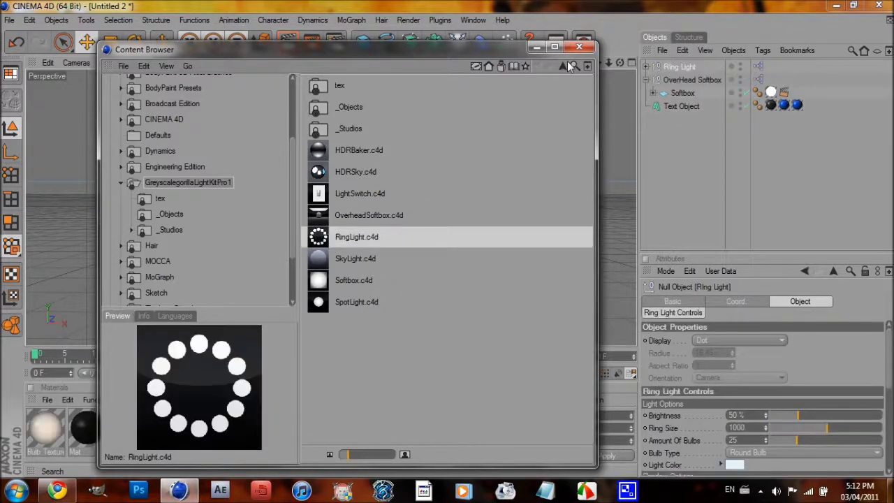
pyautogui.click(579, 47)
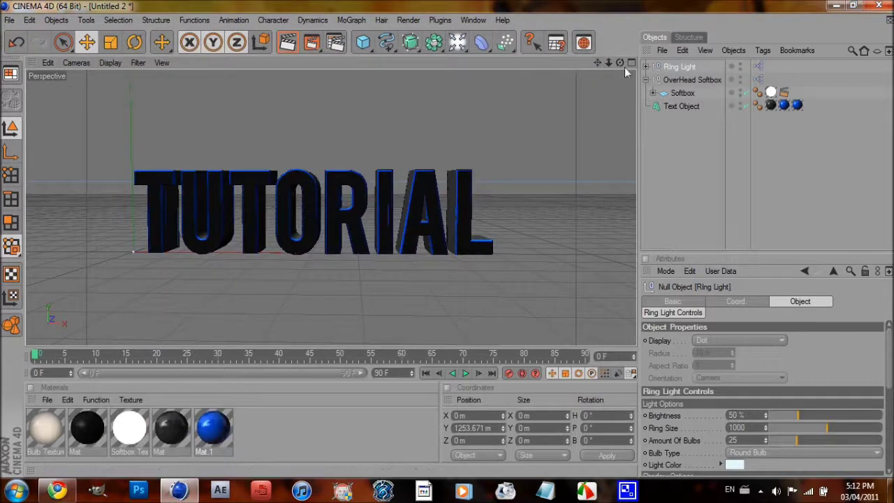
# Move the overhead softbox along X to about 447 m so it hangs centred above the text
pyautogui.moveTo(609, 63); pyautogui.dragTo(562, 68)
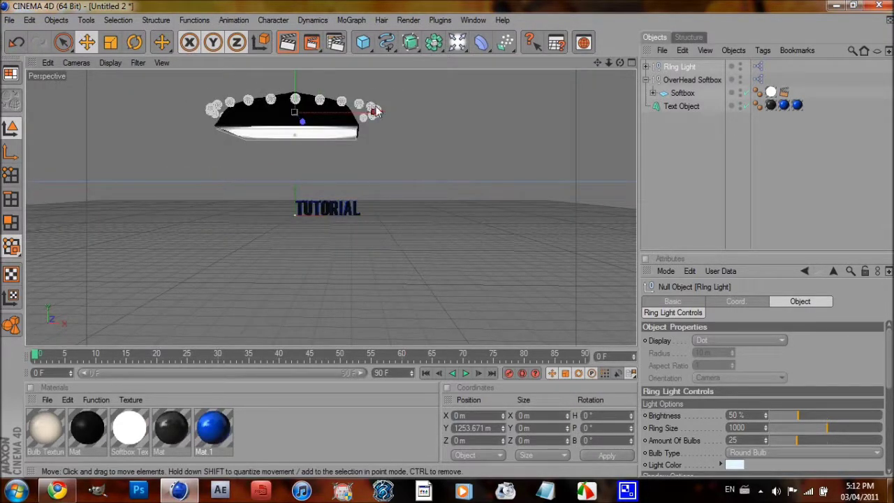
pyautogui.click(691, 80)
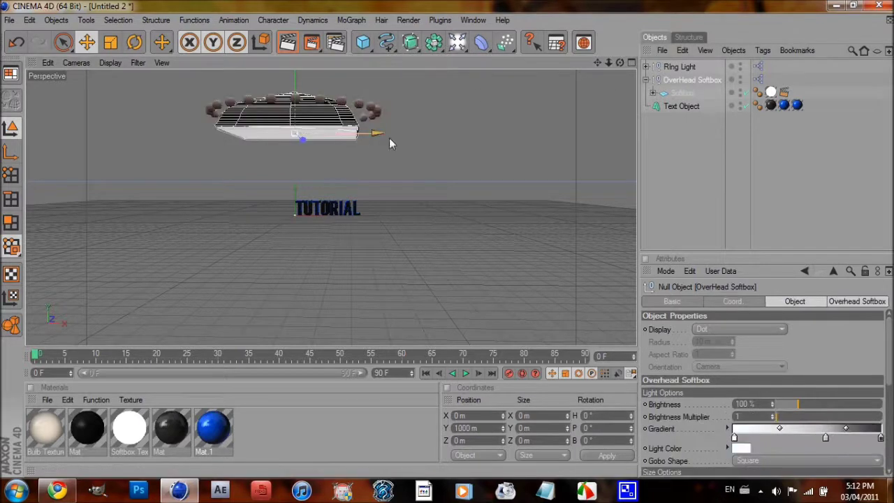
pyautogui.moveTo(389, 138)
pyautogui.mouseDown()
pyautogui.moveTo(409, 132)
pyautogui.moveTo(393, 136)
pyautogui.mouseUp()
pyautogui.click(672, 67)
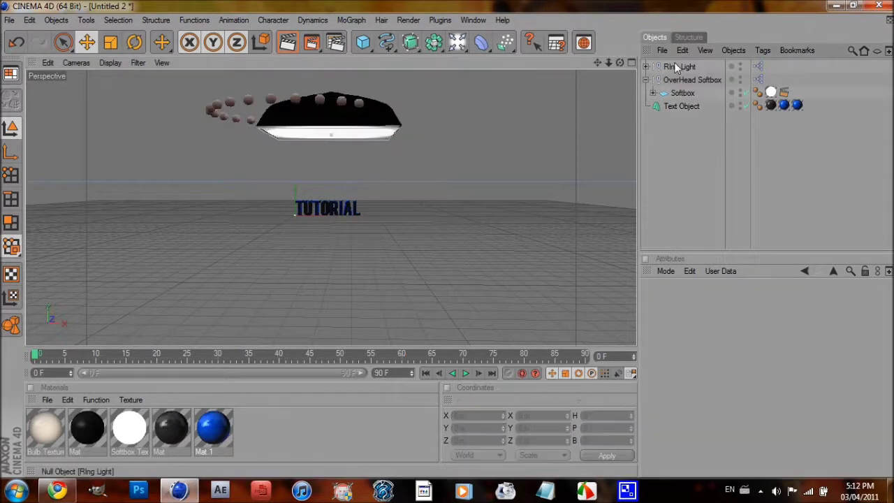
pyautogui.click(674, 79)
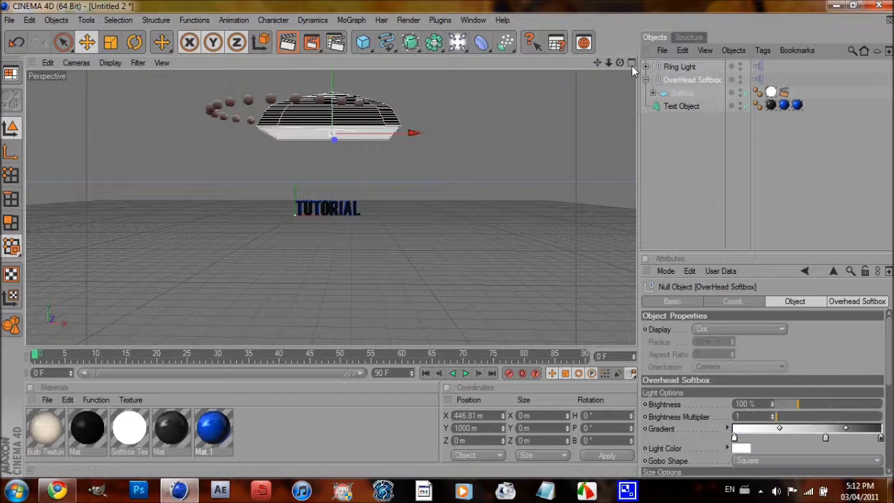
# Move the ring light down around the text, to about X 421 m and Y -19 m
pyautogui.click(677, 67)
pyautogui.moveTo(295, 93); pyautogui.dragTo(295, 182)
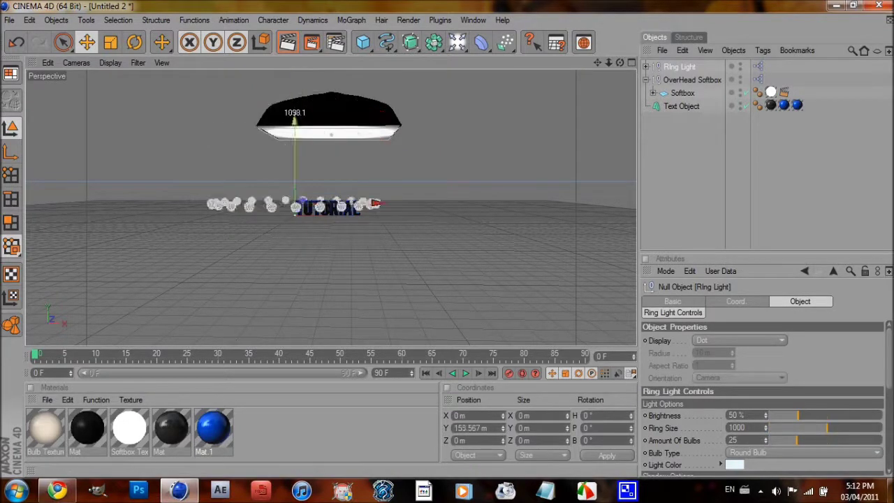
pyautogui.moveTo(295, 122); pyautogui.dragTo(295, 189)
pyautogui.moveTo(373, 261); pyautogui.dragTo(410, 267)
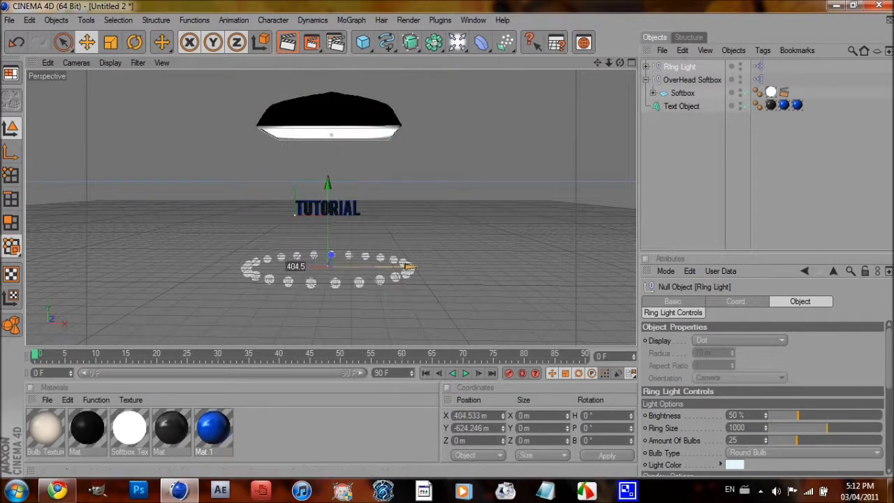
pyautogui.moveTo(327, 185); pyautogui.dragTo(328, 136)
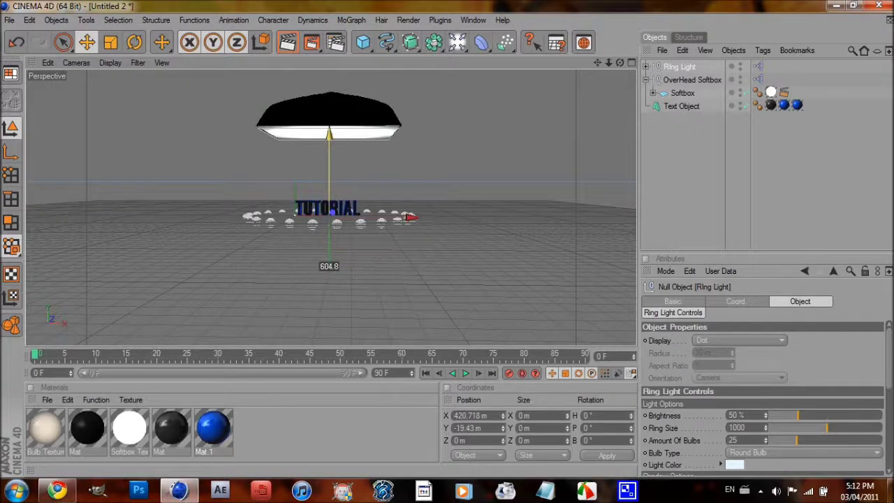
# Render a close-up preview of the text in the viewport to check the lighting
pyautogui.click(648, 180)
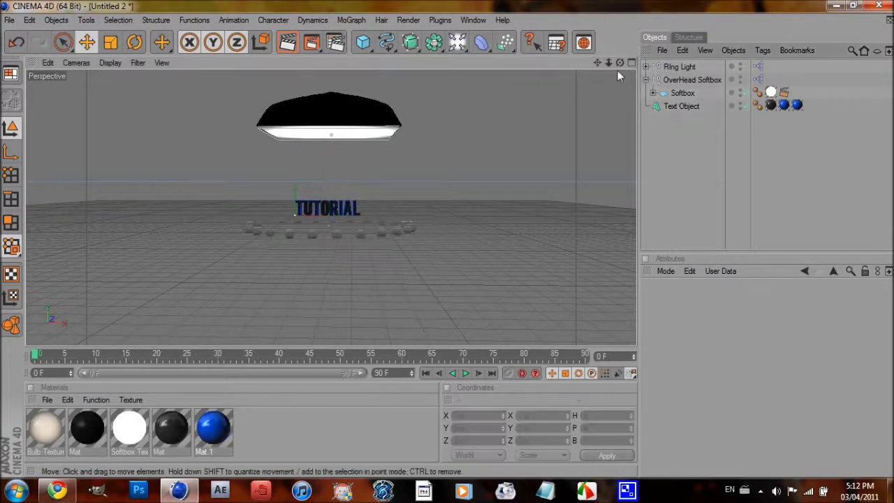
pyautogui.moveTo(609, 63); pyautogui.dragTo(747, 63)
pyautogui.click(287, 42)
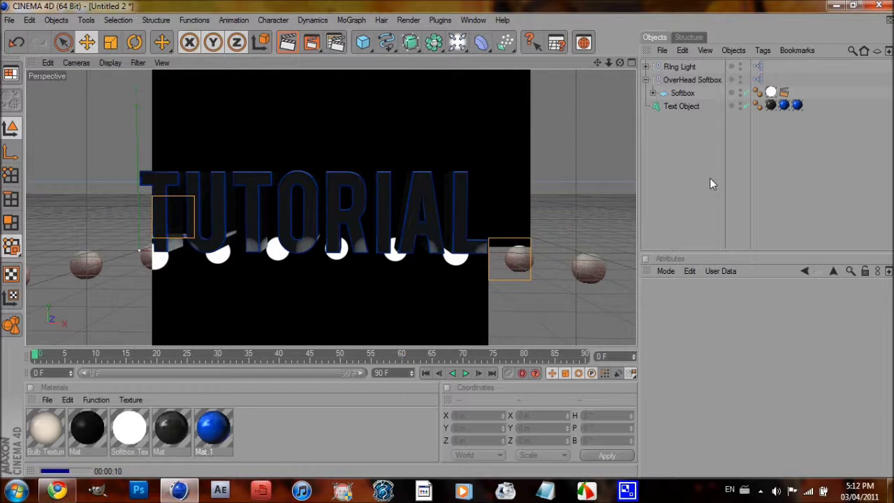
# Lower the ring light to about Y -351 m, beneath the text, and render a preview of the result
pyautogui.click(679, 67)
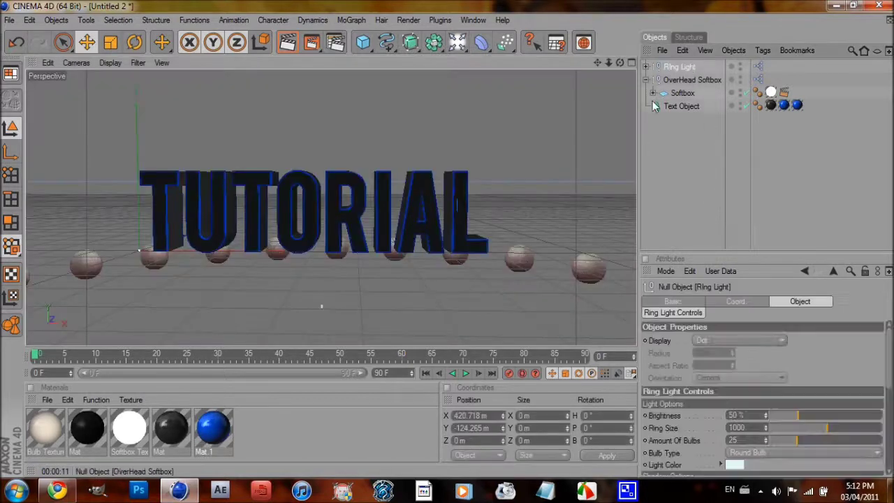
pyautogui.moveTo(322, 236); pyautogui.dragTo(322, 326)
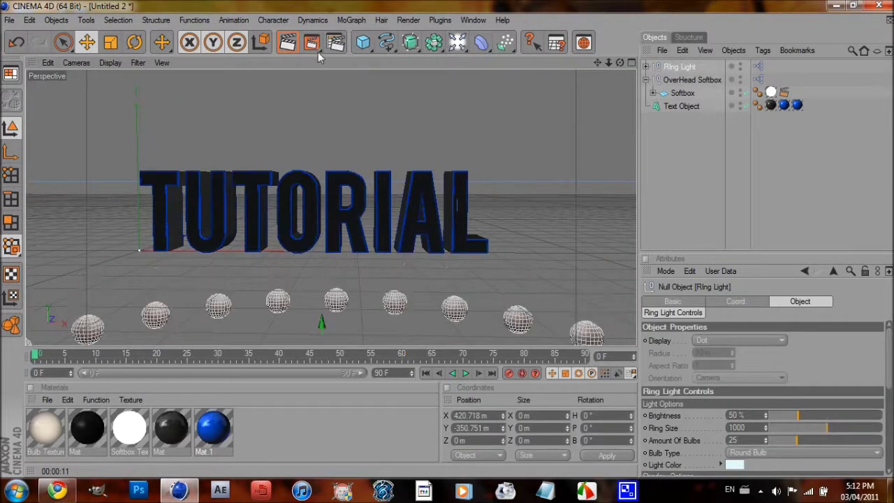
pyautogui.click(292, 43)
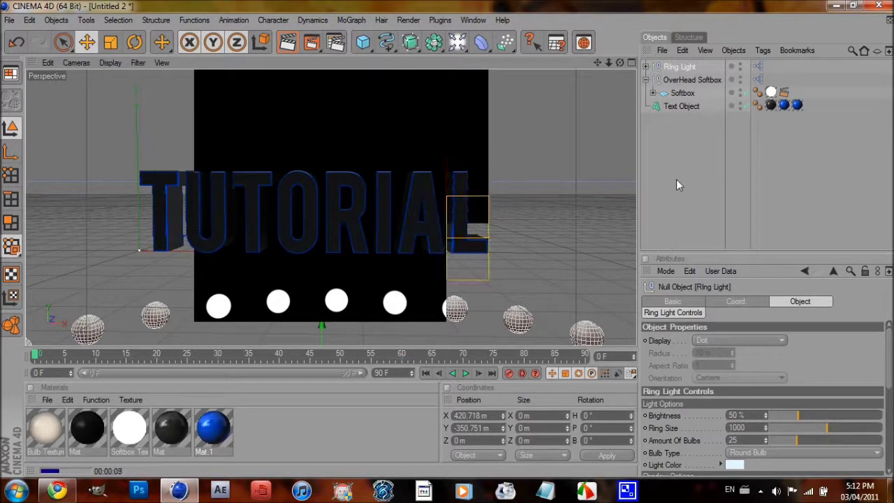
pyautogui.click(678, 178)
# Add a Compositing tag to the Light inside the ring light and turn off Seen by Camera
pyautogui.click(646, 67)
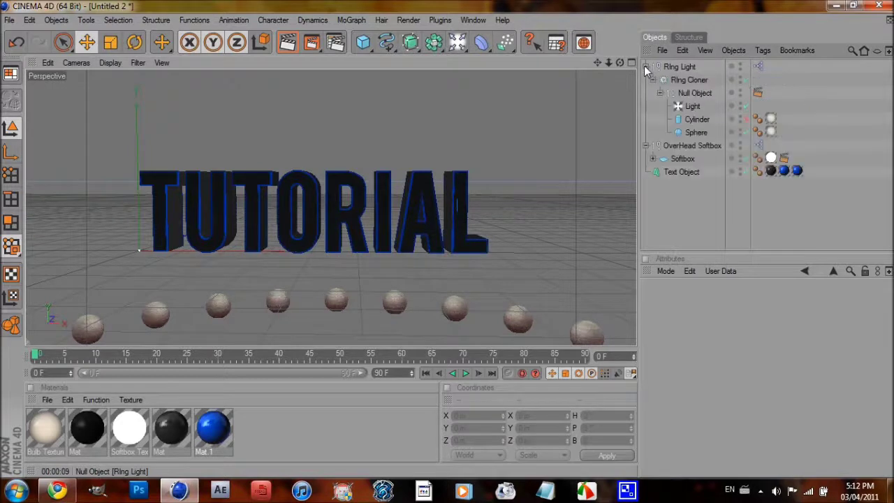
pyautogui.click(691, 106)
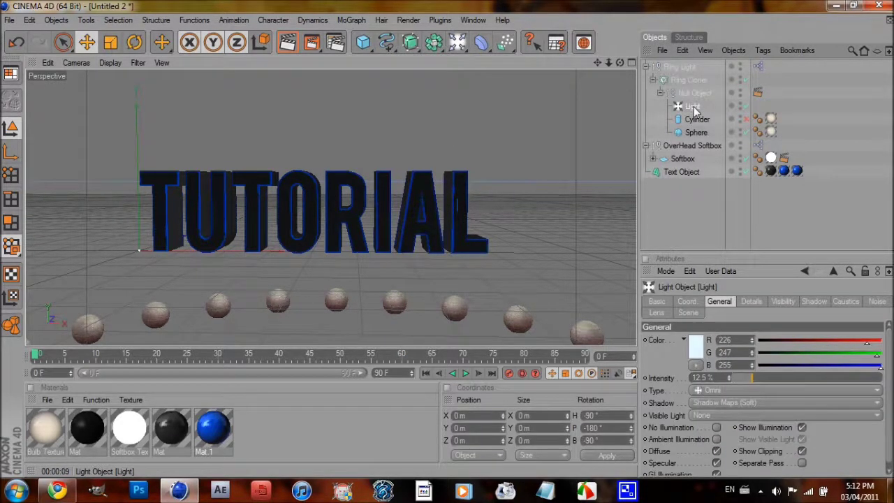
pyautogui.rightClick(692, 115)
pyautogui.moveTo(706, 60)
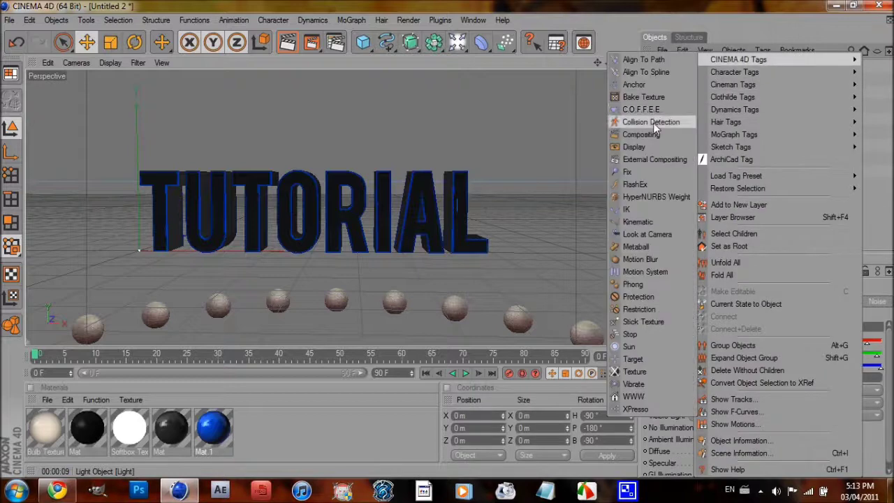
pyautogui.click(668, 132)
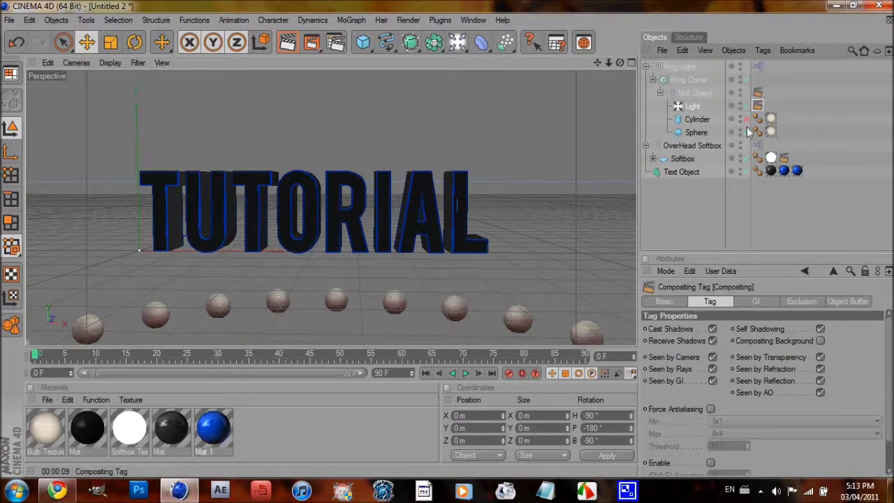
pyautogui.click(713, 356)
# Add a Compositing tag to the ring light's Sphere and turn off Seen by Camera so the bulbs are hidden
pyautogui.click(699, 132)
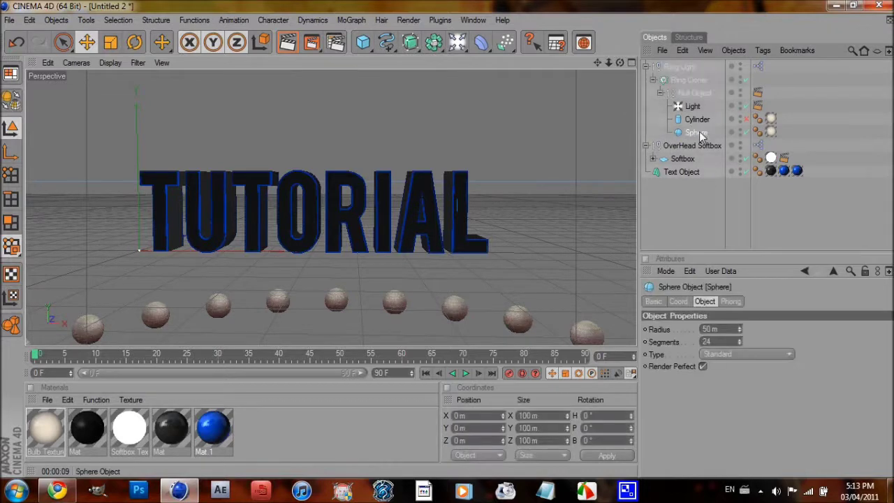
pyautogui.rightClick(699, 132)
pyautogui.moveTo(735, 61)
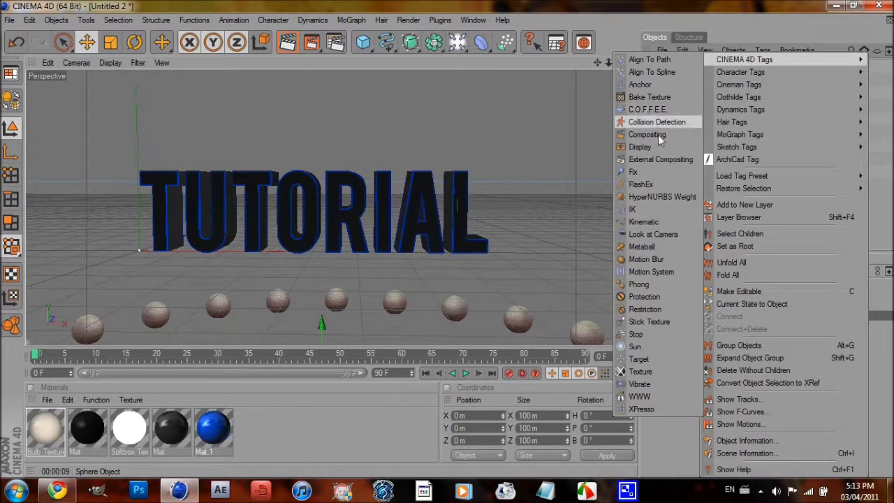
pyautogui.click(647, 134)
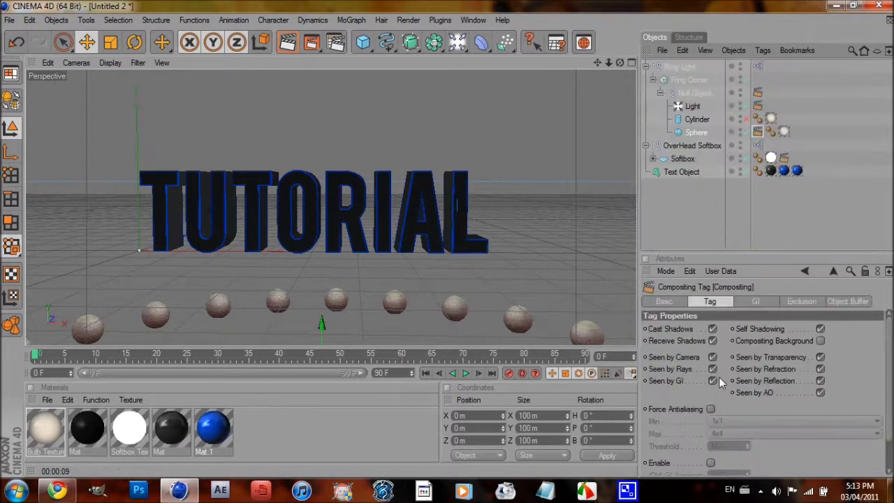
pyautogui.click(707, 211)
# Collapse the ring light and overhead softbox hierarchies and render a preview of the text without the bulbs
pyautogui.click(660, 92)
pyautogui.click(652, 80)
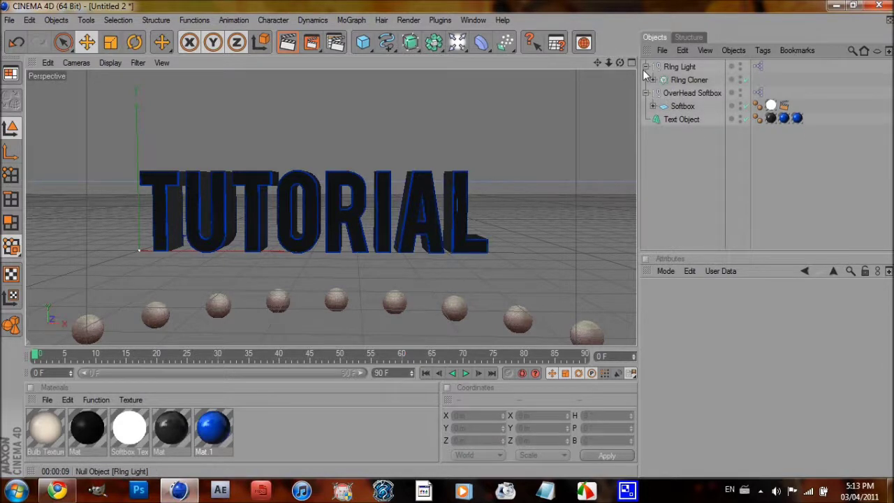
pyautogui.click(645, 67)
pyautogui.click(645, 80)
pyautogui.click(294, 42)
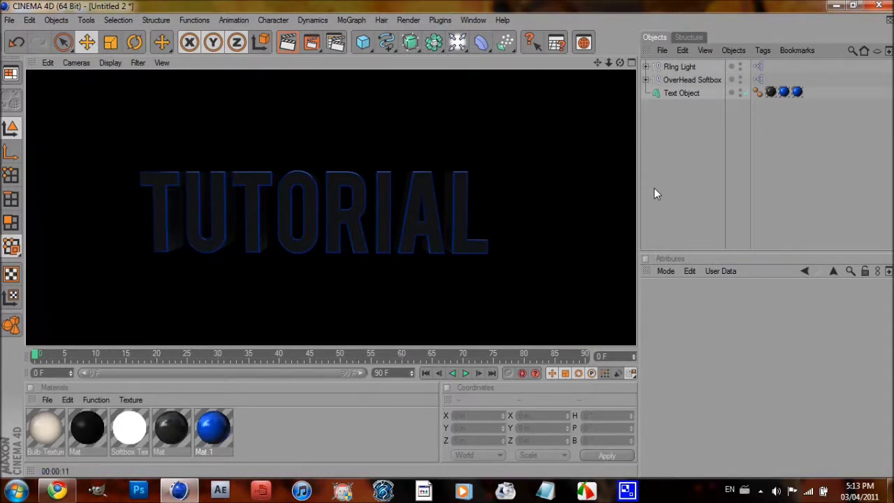
pyautogui.click(675, 180)
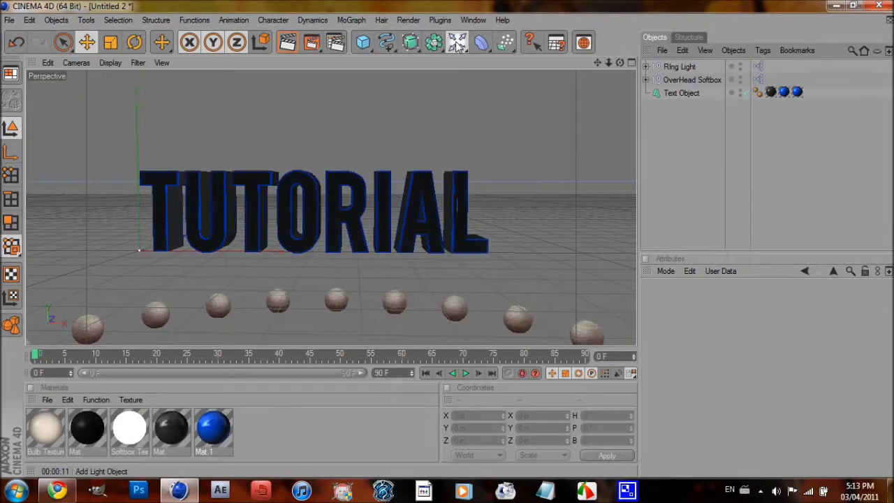
# Add a Sky object to the scene and create a new material for it
pyautogui.moveTo(456, 45); pyautogui.dragTo(602, 100)
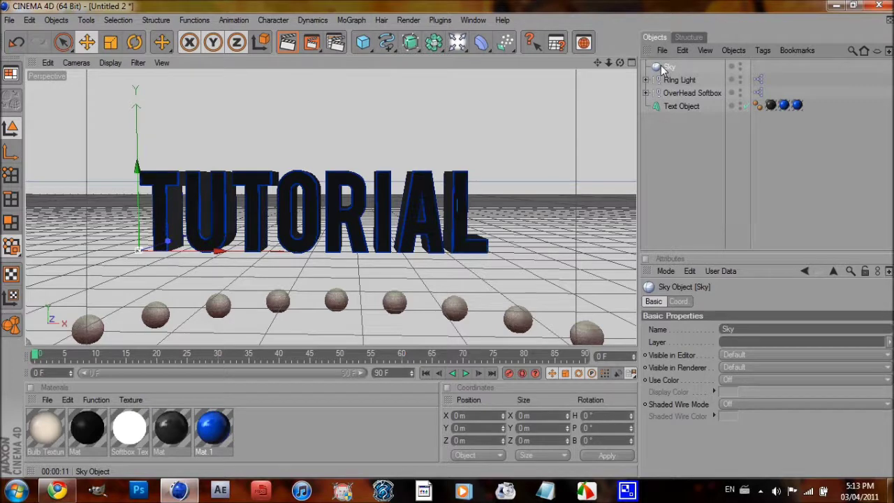
pyautogui.doubleClick(275, 432)
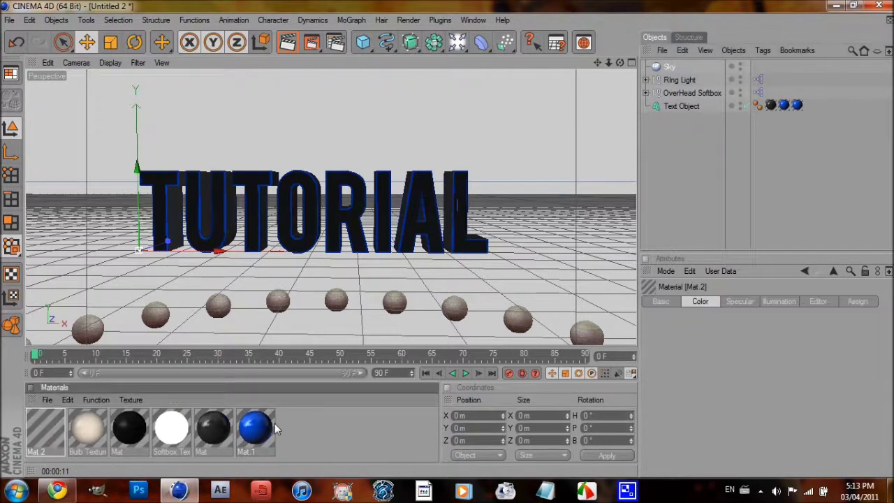
# Load the studio011 HDR image from Documents > Cinema 4D Creations as the new material's colour texture, copying it to the document location
pyautogui.doubleClick(38, 429)
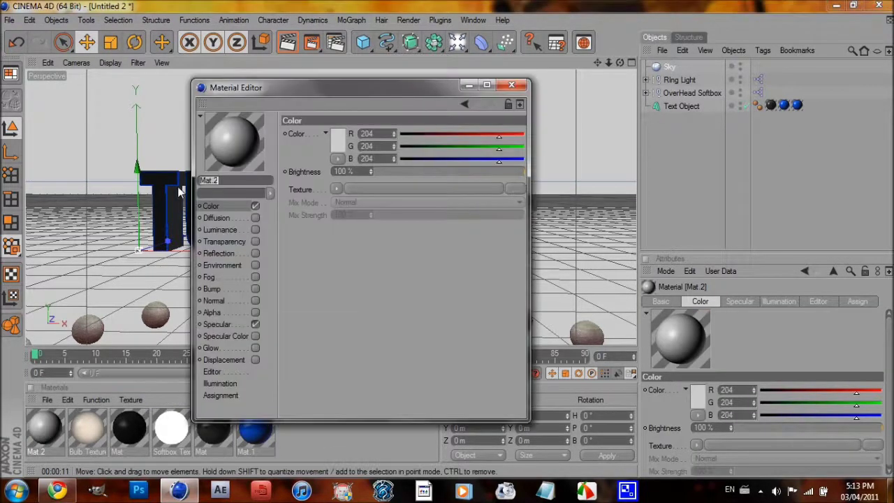
pyautogui.click(336, 189)
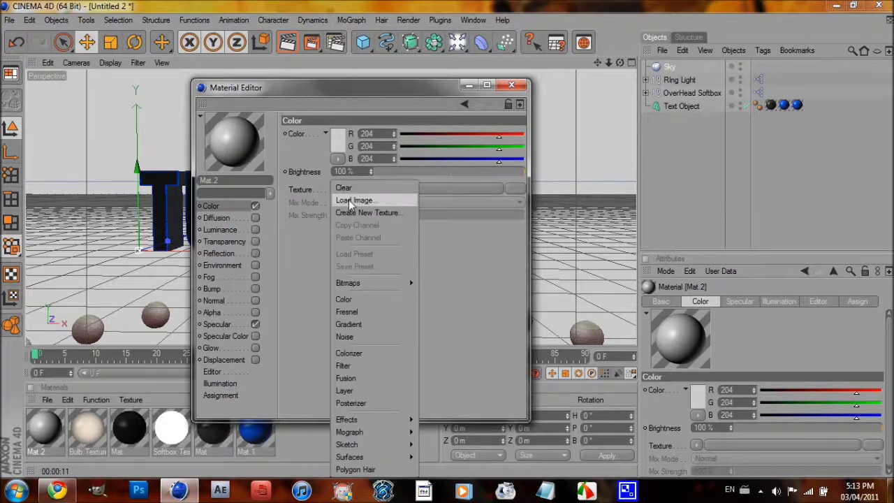
pyautogui.click(349, 200)
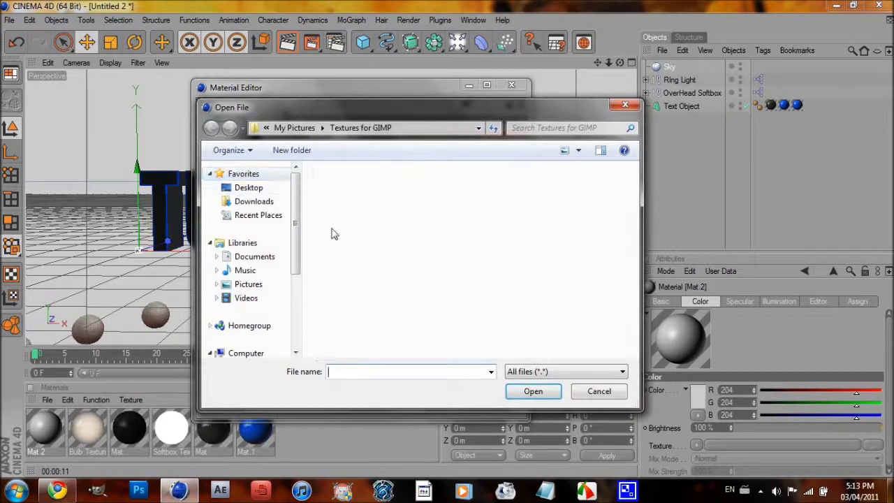
pyautogui.click(249, 285)
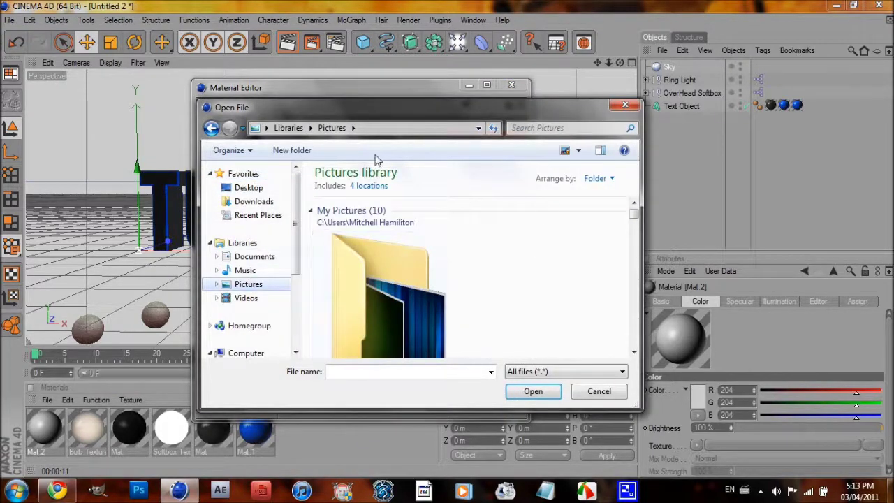
pyautogui.click(254, 257)
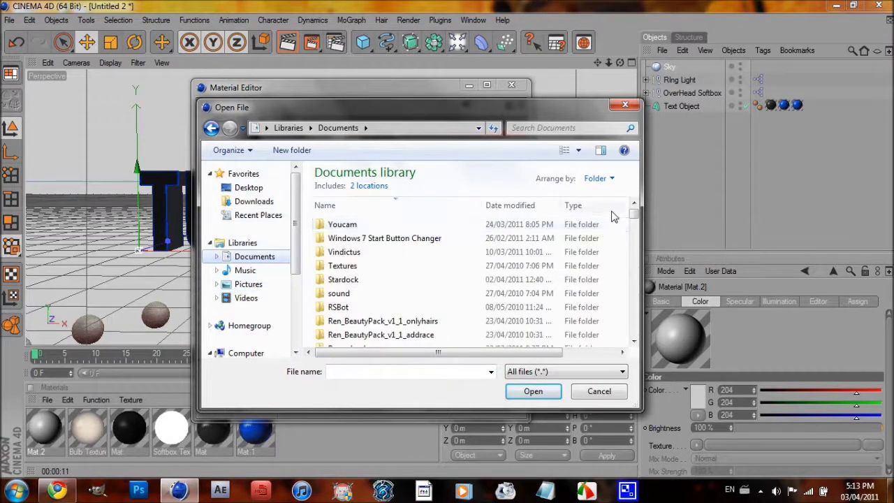
pyautogui.click(634, 340)
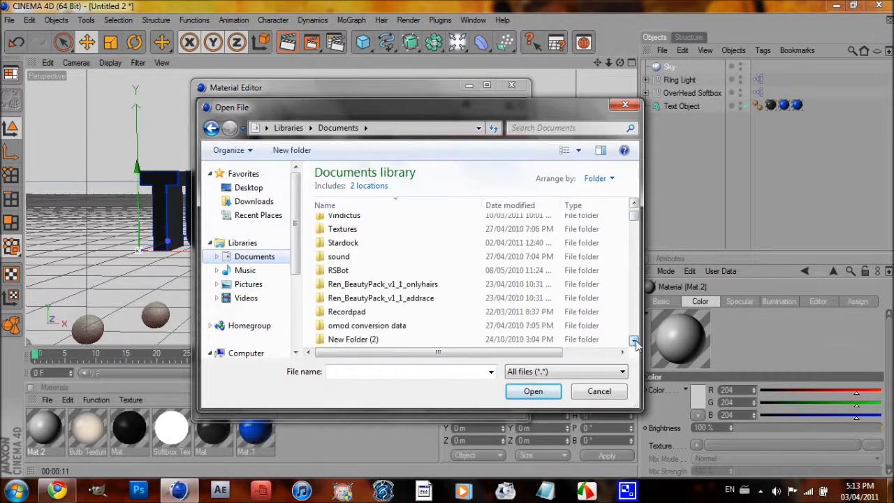
pyautogui.click(634, 341)
pyautogui.click(634, 340)
pyautogui.click(634, 341)
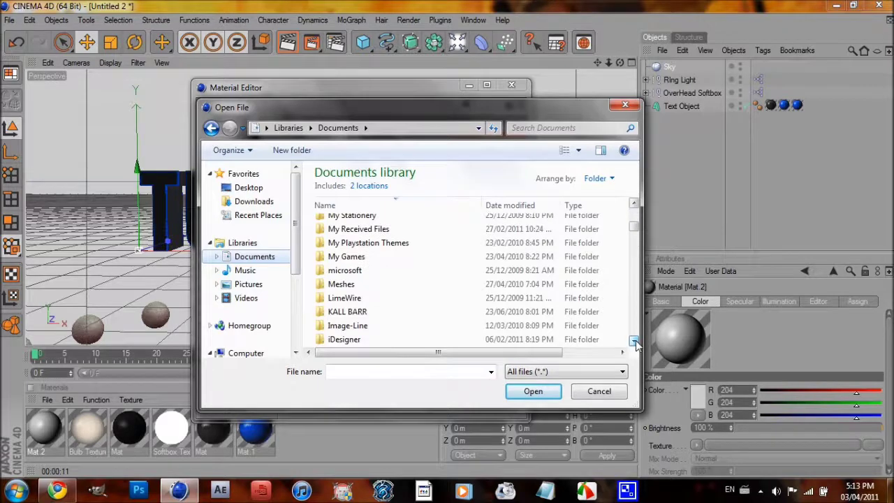
pyautogui.click(634, 341)
pyautogui.click(634, 341)
pyautogui.click(634, 341)
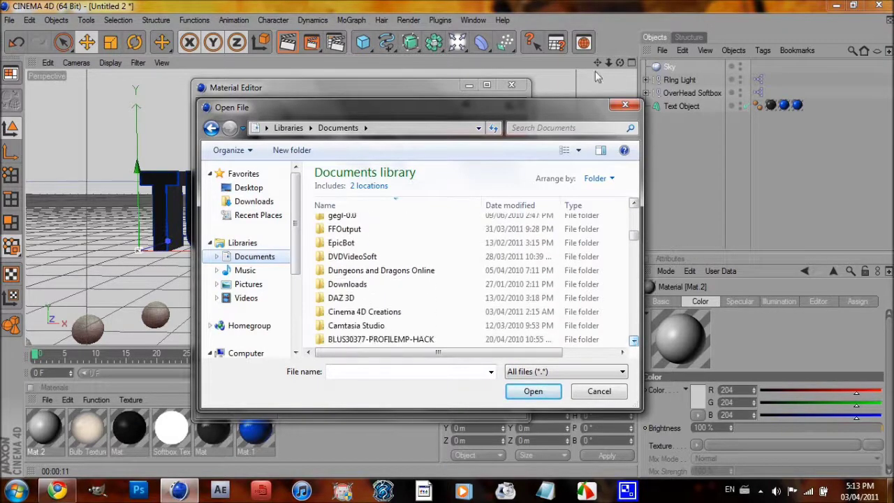
pyautogui.doubleClick(395, 311)
pyautogui.click(441, 293)
pyautogui.scroll(-2, 441, 295)
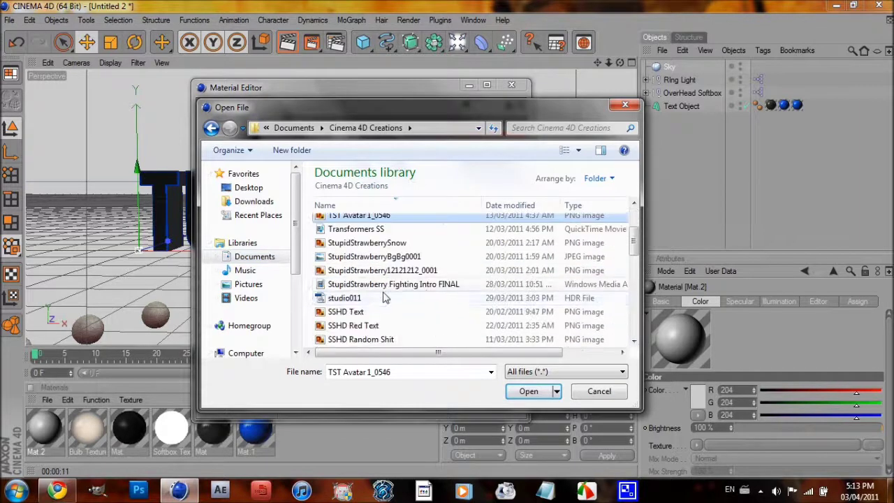
pyautogui.click(375, 302)
pyautogui.click(518, 393)
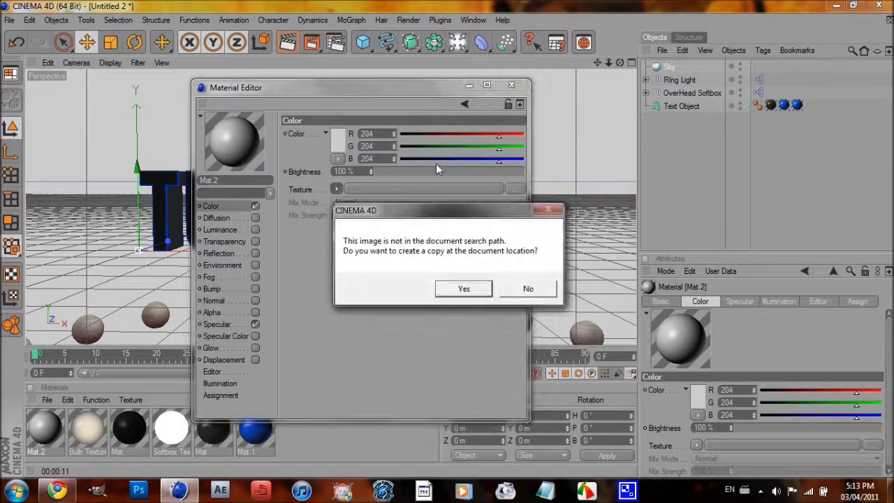
pyautogui.click(459, 288)
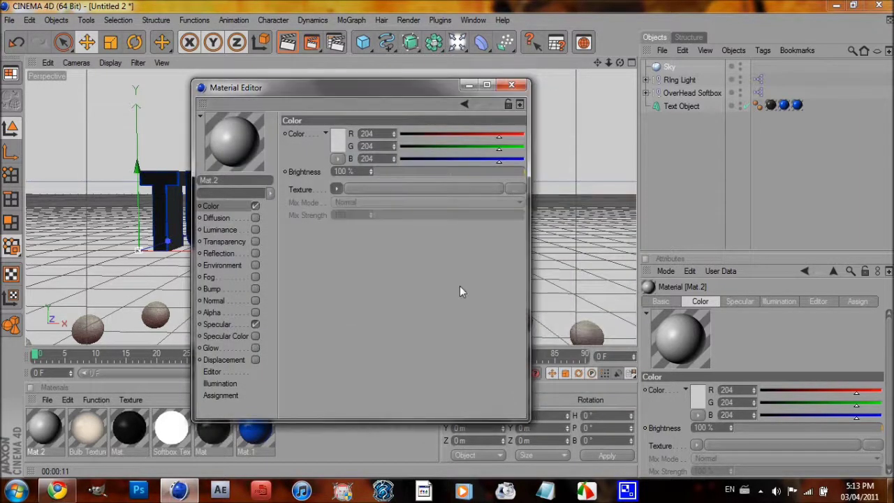
pyautogui.click(511, 85)
# Apply the HDR material to the Sky and add a Compositing tag to it with Seen by Camera turned off
pyautogui.moveTo(32, 429); pyautogui.dragTo(660, 67)
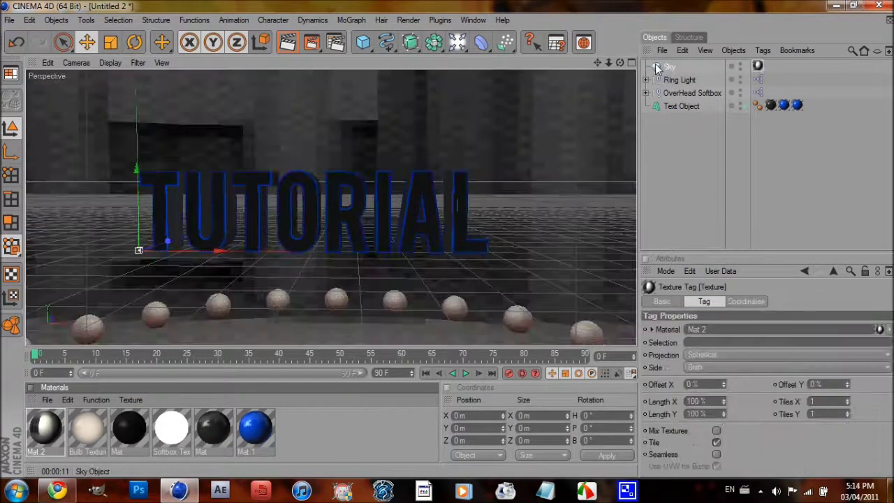
pyautogui.rightClick(674, 64)
pyautogui.moveTo(707, 63)
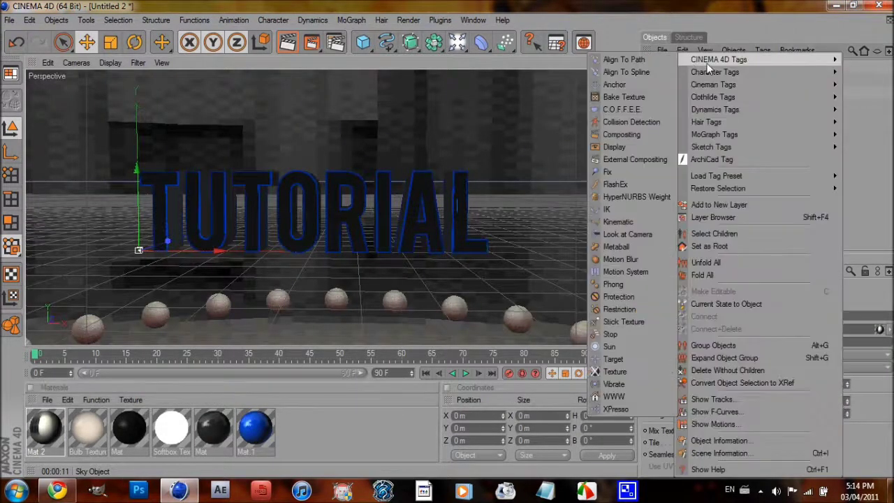
pyautogui.click(629, 133)
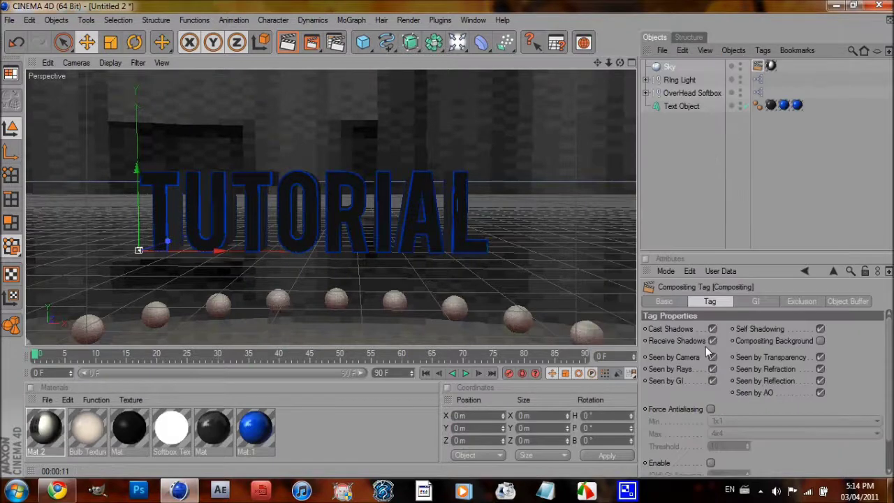
pyautogui.click(712, 356)
pyautogui.click(683, 215)
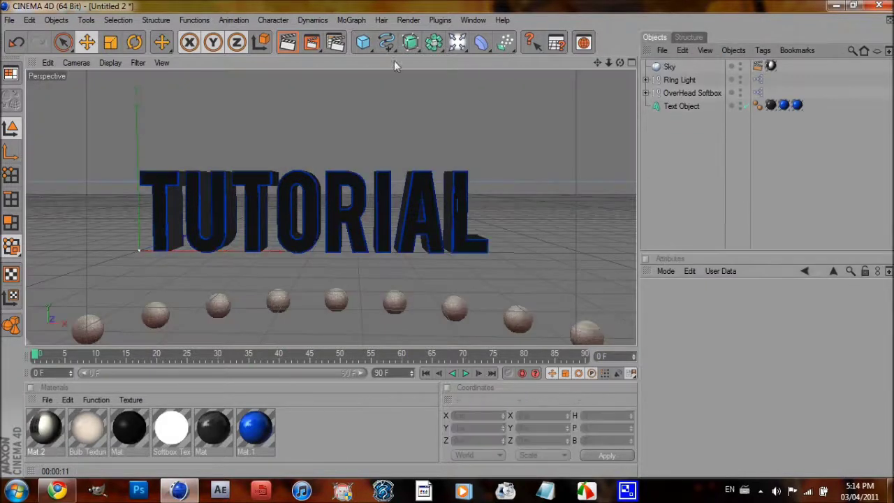
# Render a viewport preview of the text with the HDR sky's reflections
pyautogui.click(285, 51)
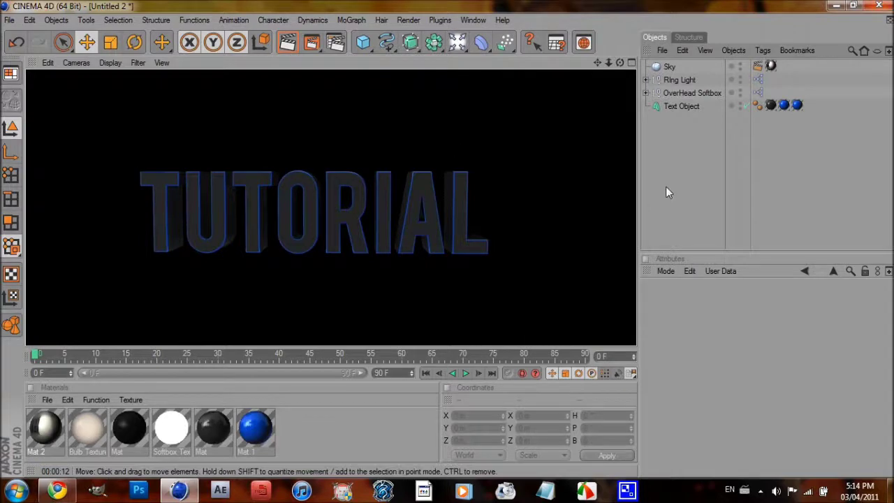
pyautogui.click(657, 138)
# Set the render's save format to PNG and enable its Alpha Channel in the render settings
pyautogui.moveTo(598, 64); pyautogui.dragTo(628, 60)
pyautogui.moveTo(620, 63); pyautogui.dragTo(520, 61)
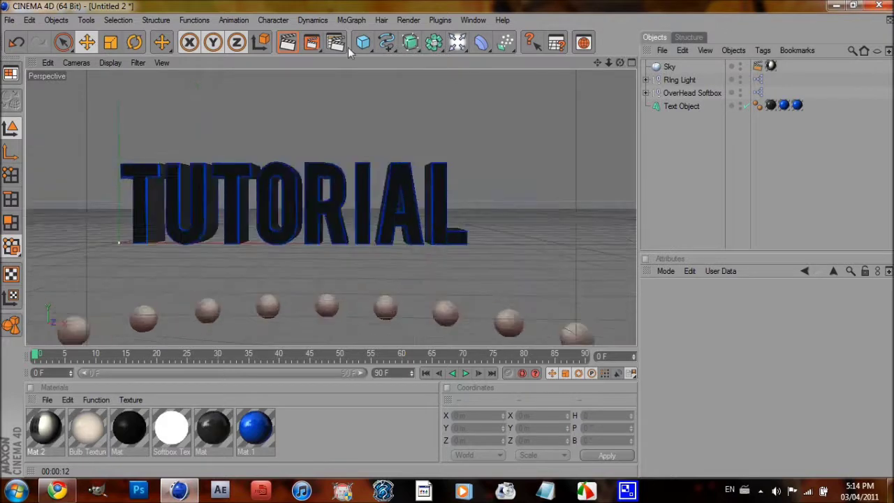
pyautogui.click(337, 43)
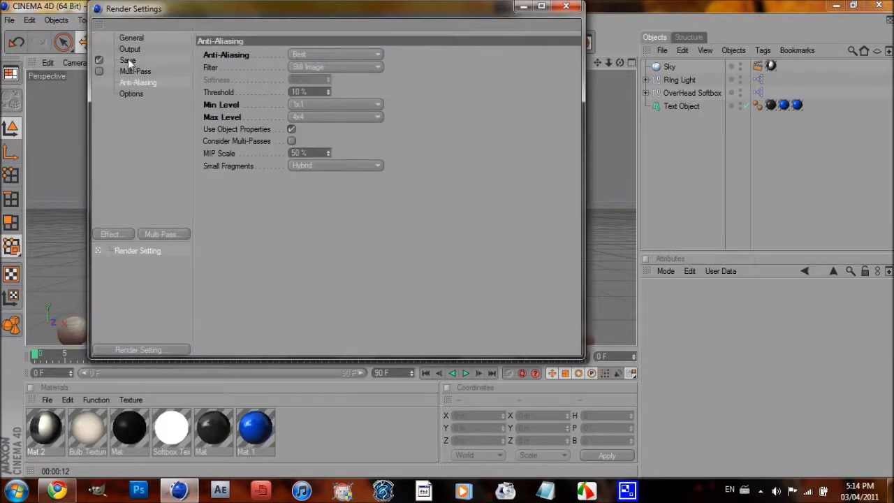
pyautogui.click(127, 61)
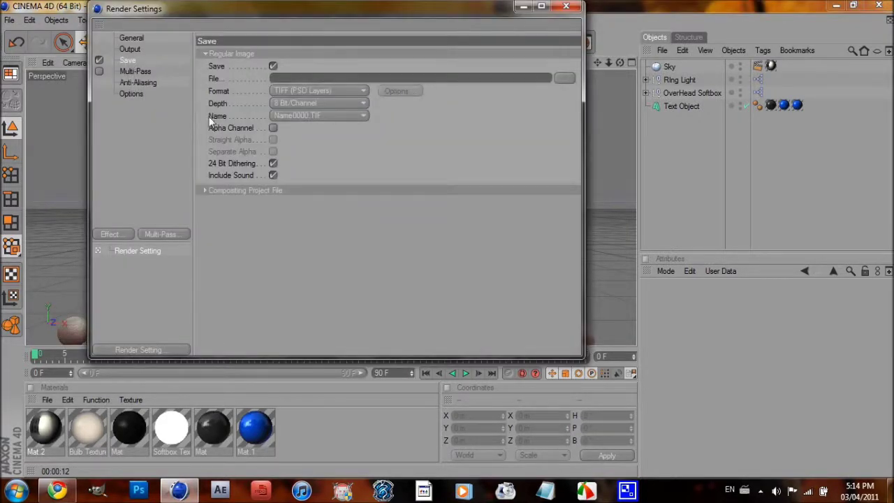
pyautogui.click(316, 91)
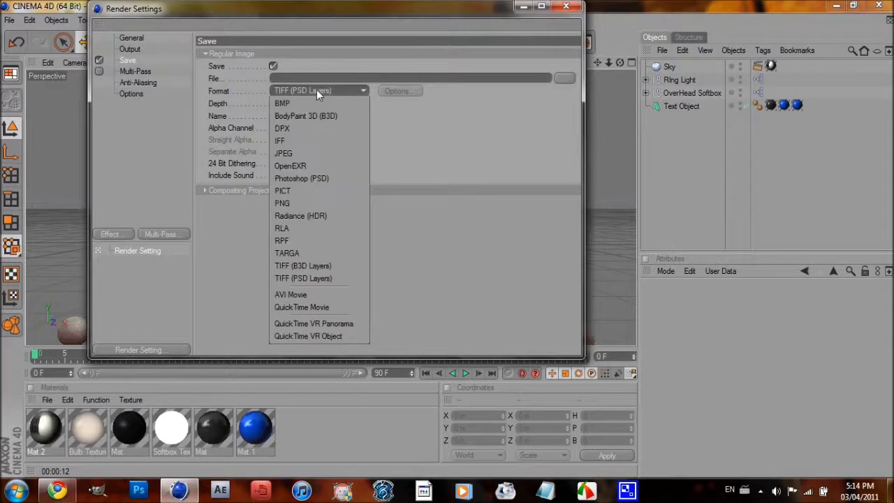
pyautogui.click(308, 201)
pyautogui.click(273, 128)
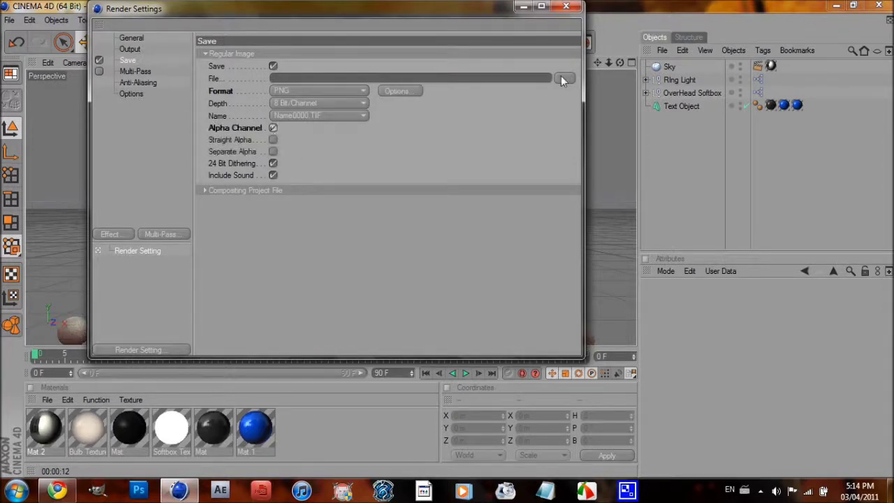
# Set the render's output file to "Tutorial Text" on the Desktop and close the render settings
pyautogui.click(564, 77)
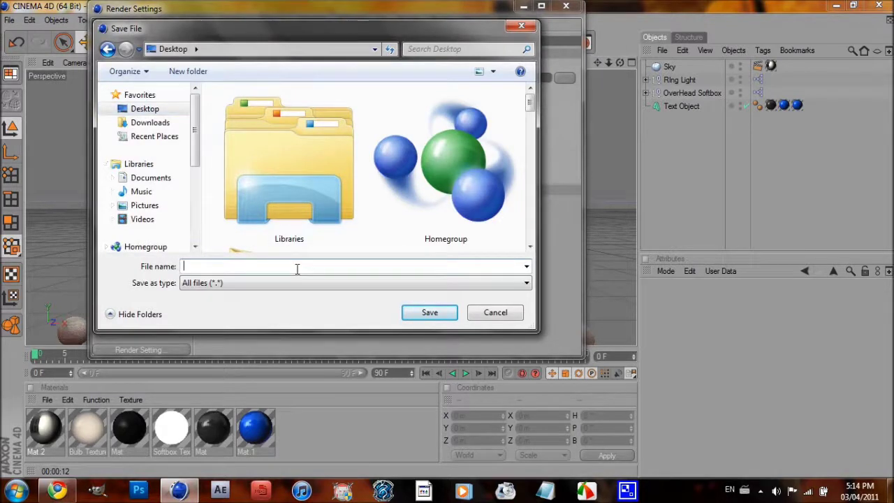
pyautogui.write('Tutorial Text')
pyautogui.click(430, 312)
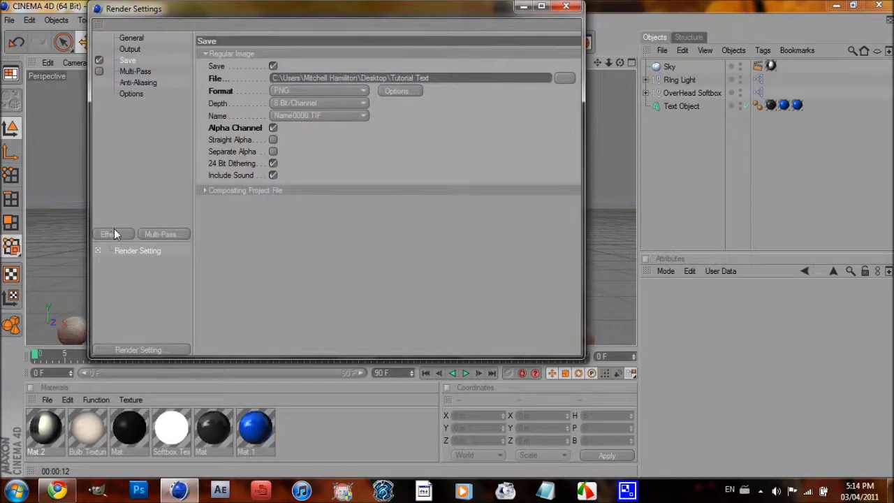
pyautogui.click(112, 233)
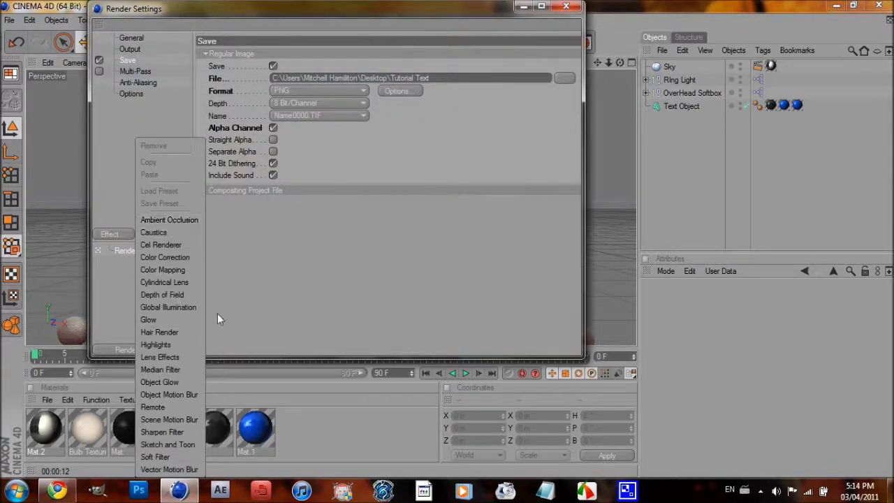
pyautogui.click(372, 274)
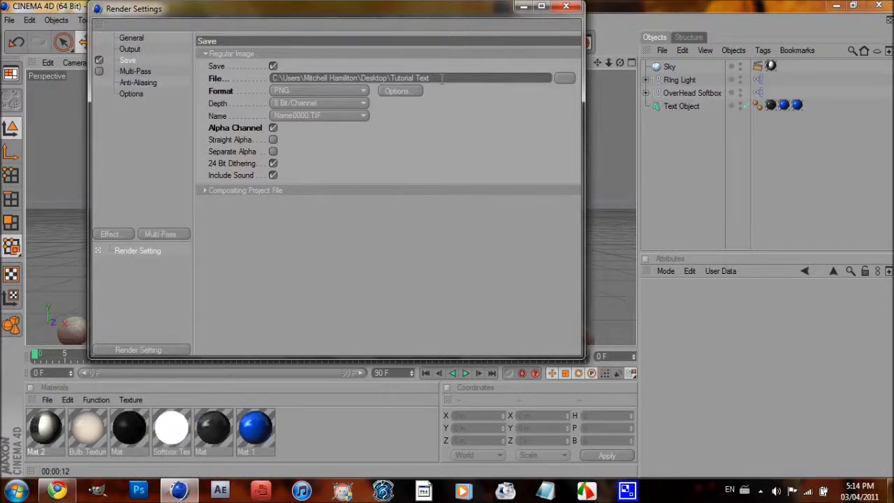
pyautogui.click(565, 7)
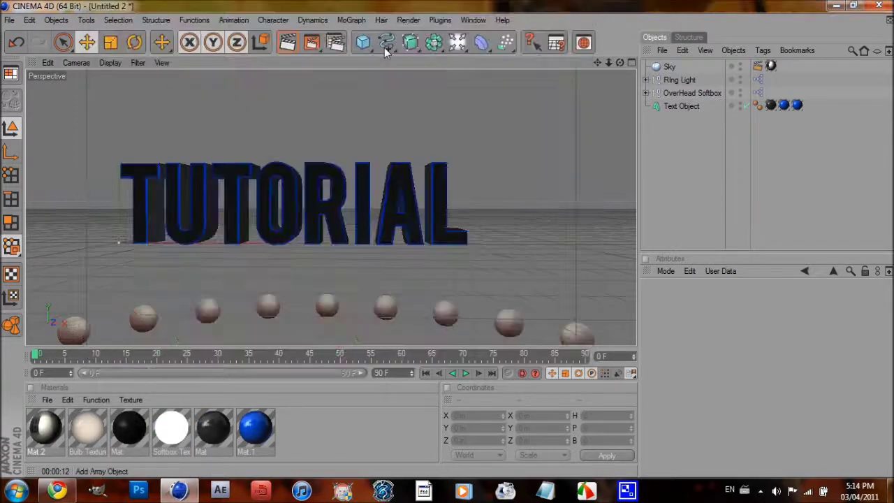
# Render the text scene in the Picture Viewer
pyautogui.rightClick(312, 43)
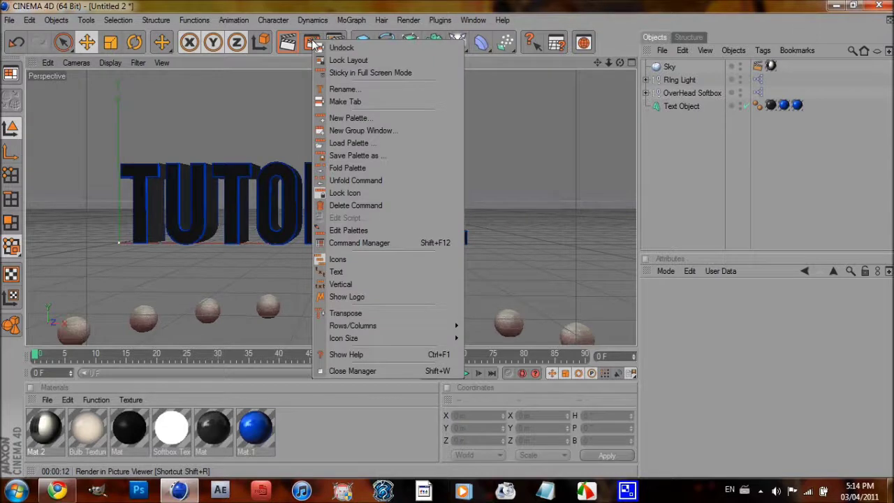
pyautogui.click(312, 40)
pyautogui.click(313, 43)
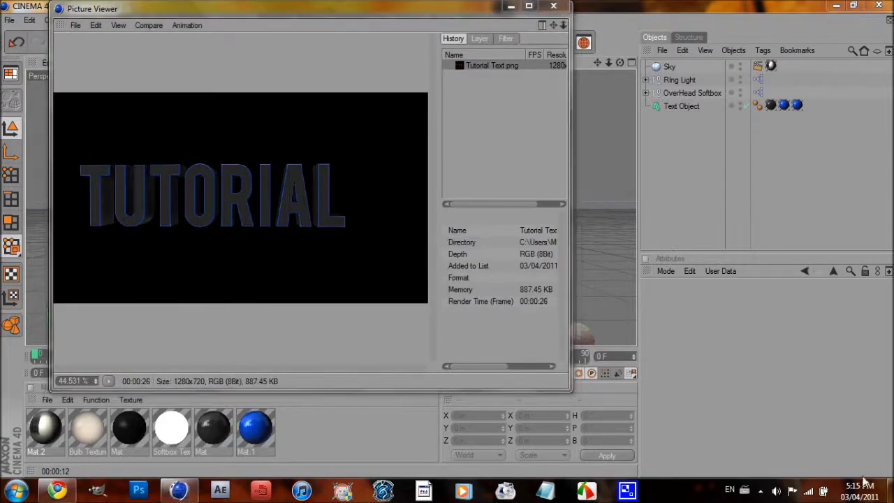
# Open the rendered Tutorial Text image from the desktop in Windows Photo Viewer, examine it and close it
pyautogui.click(891, 490)
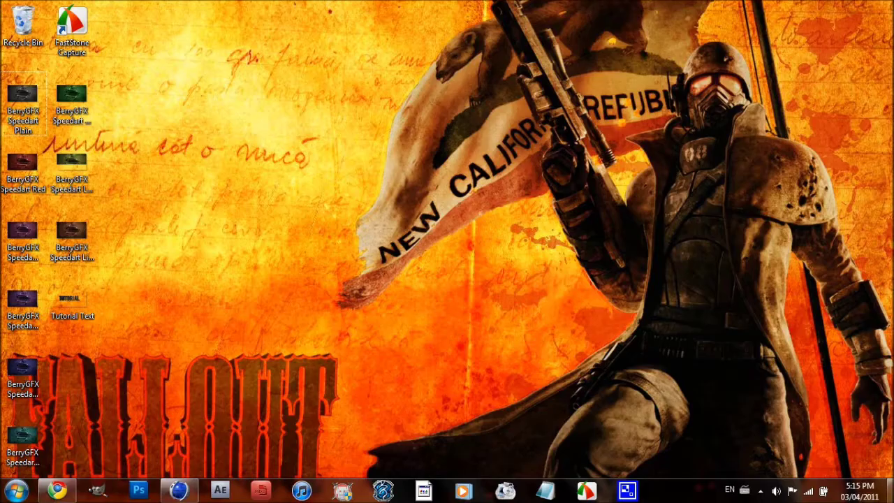
pyautogui.doubleClick(78, 294)
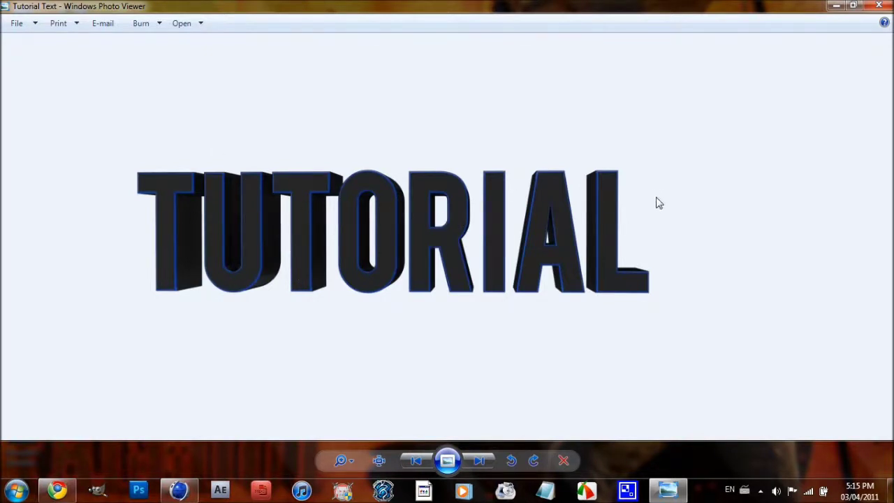
pyautogui.click(889, 5)
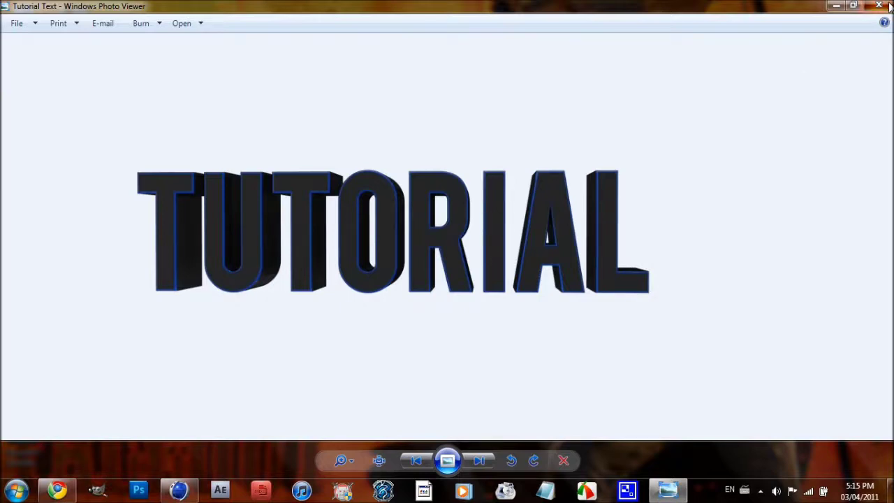